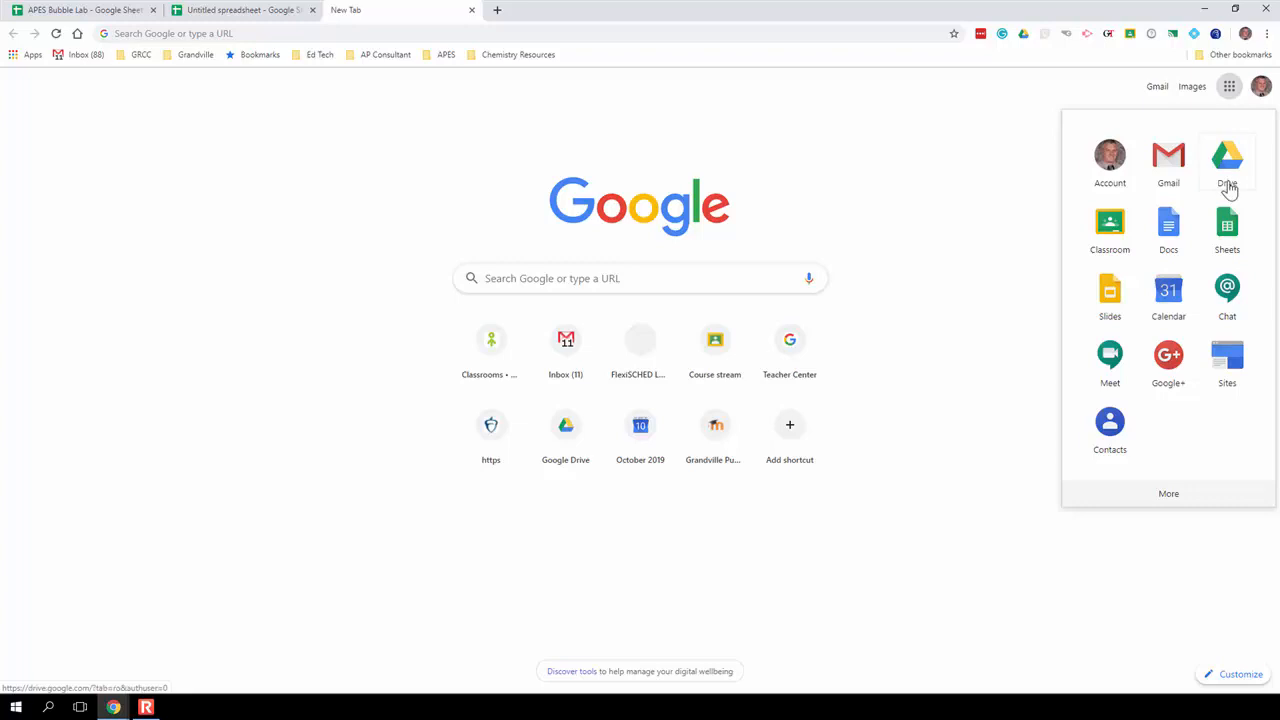
# Step: Open Google Sheets and create a new blank spreadsheet
pyautogui.click(1233, 242)
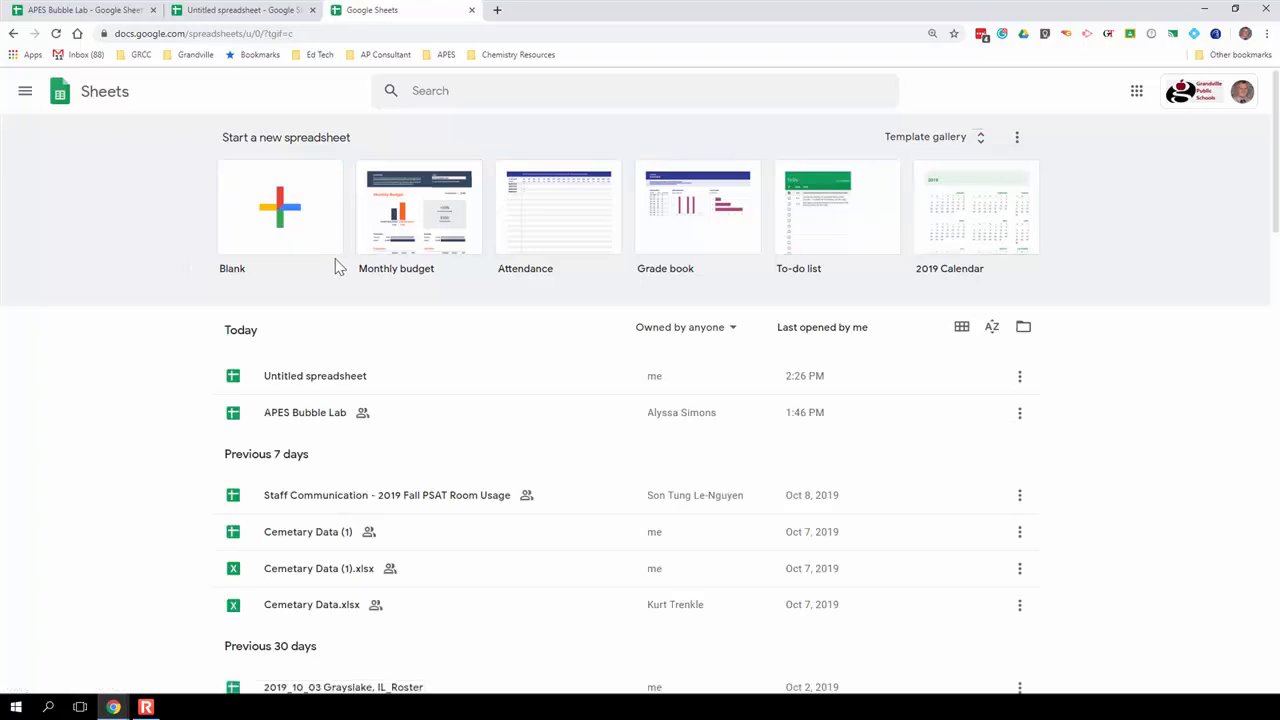
pyautogui.click(262, 215)
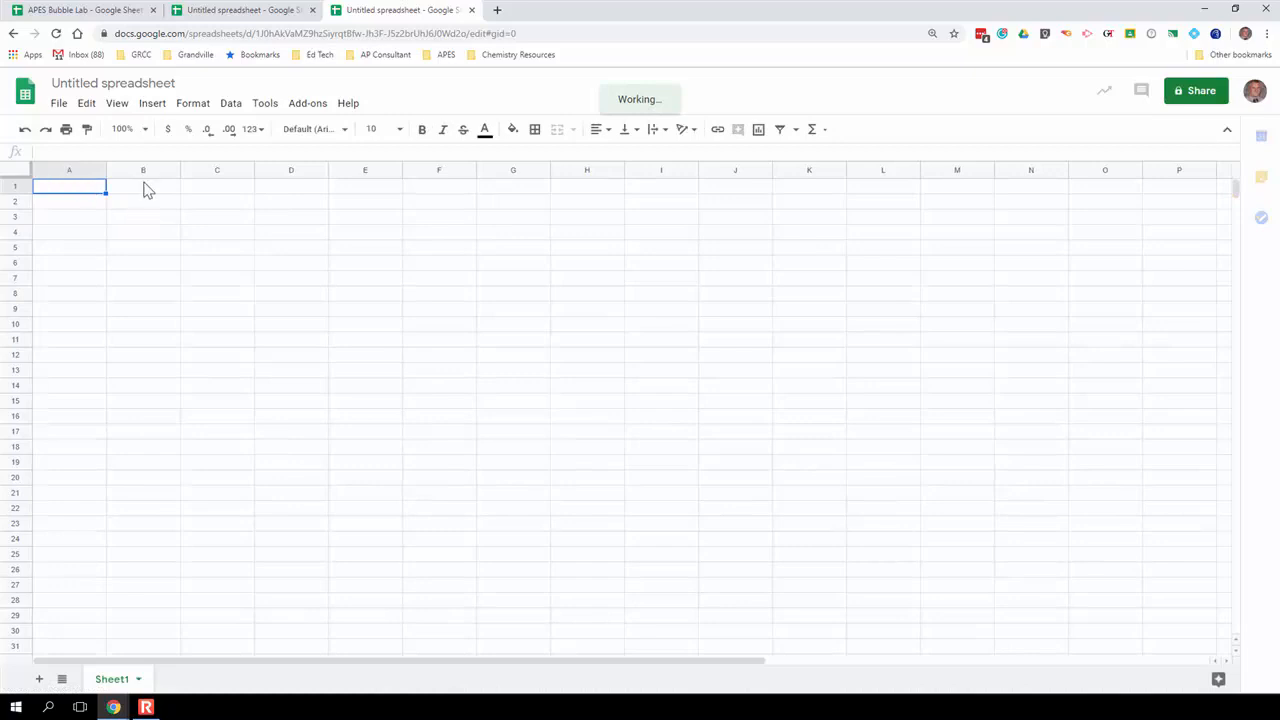
# Step: Return to the untitled spreadsheet holding the % Time and % Survival data and rename it as Survivorship Lab
pyautogui.click(222, 10)
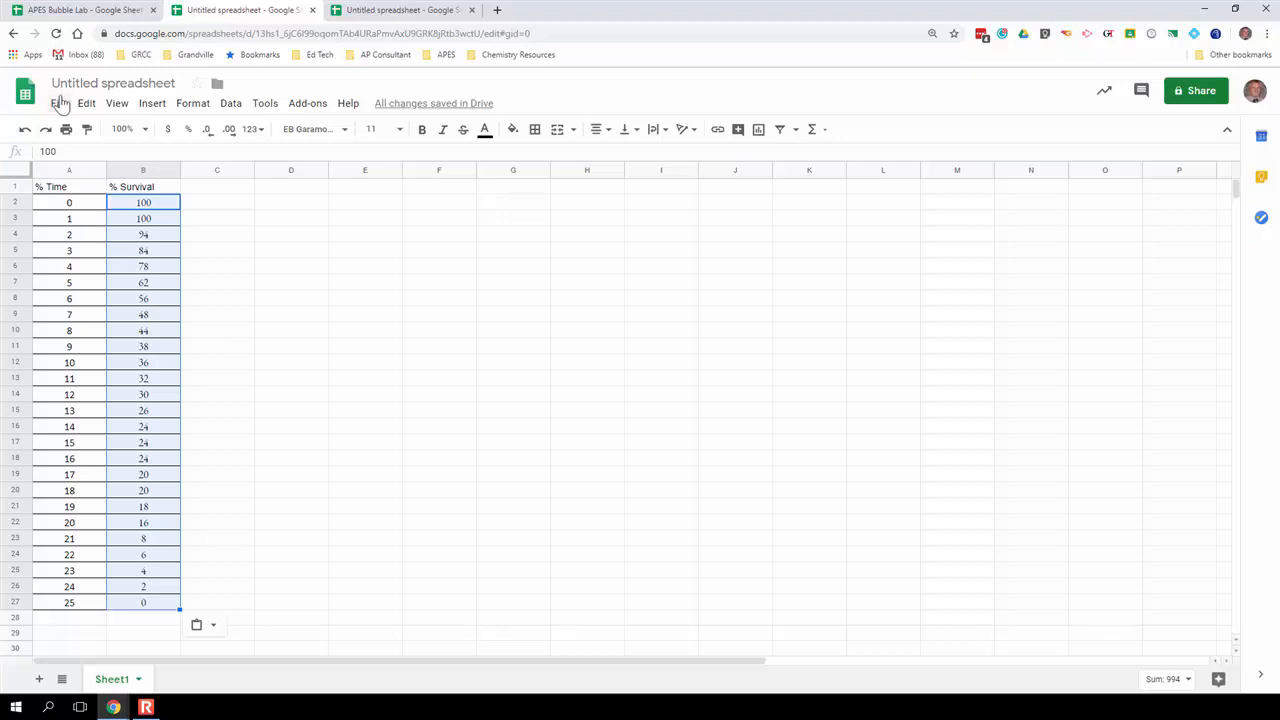
pyautogui.click(71, 83)
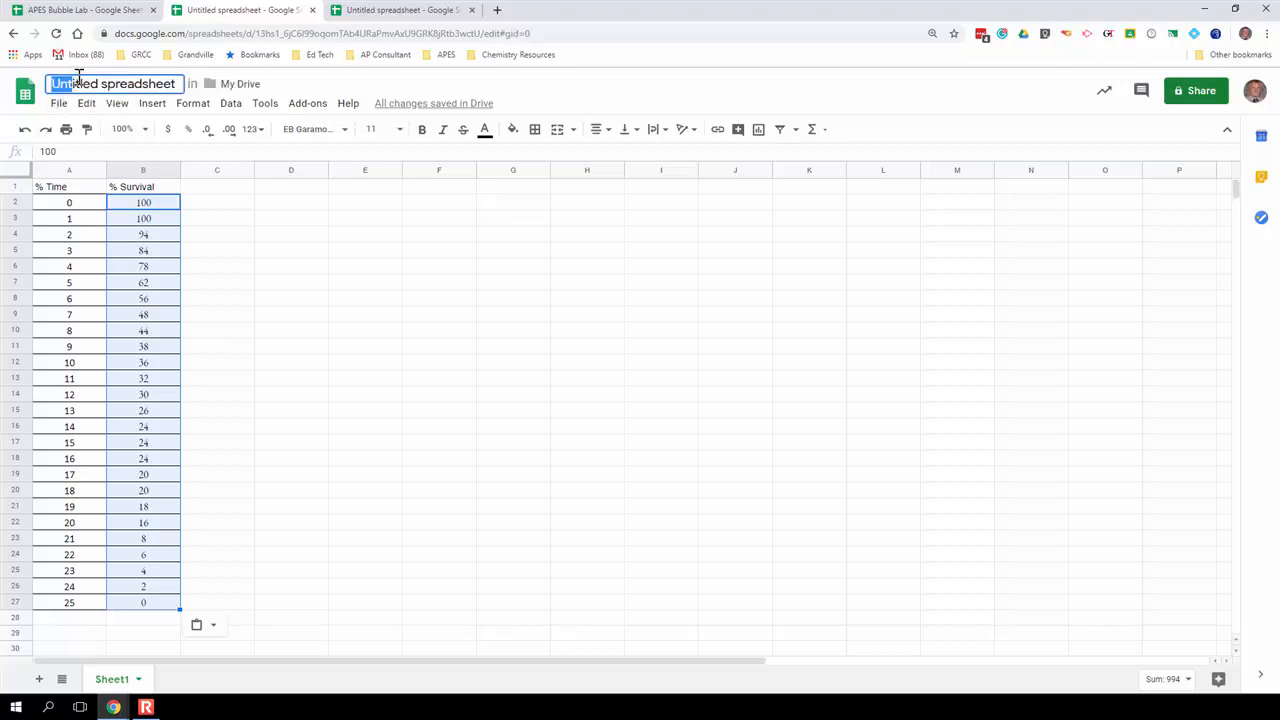
pyautogui.click(51, 84)
pyautogui.write('Sur')
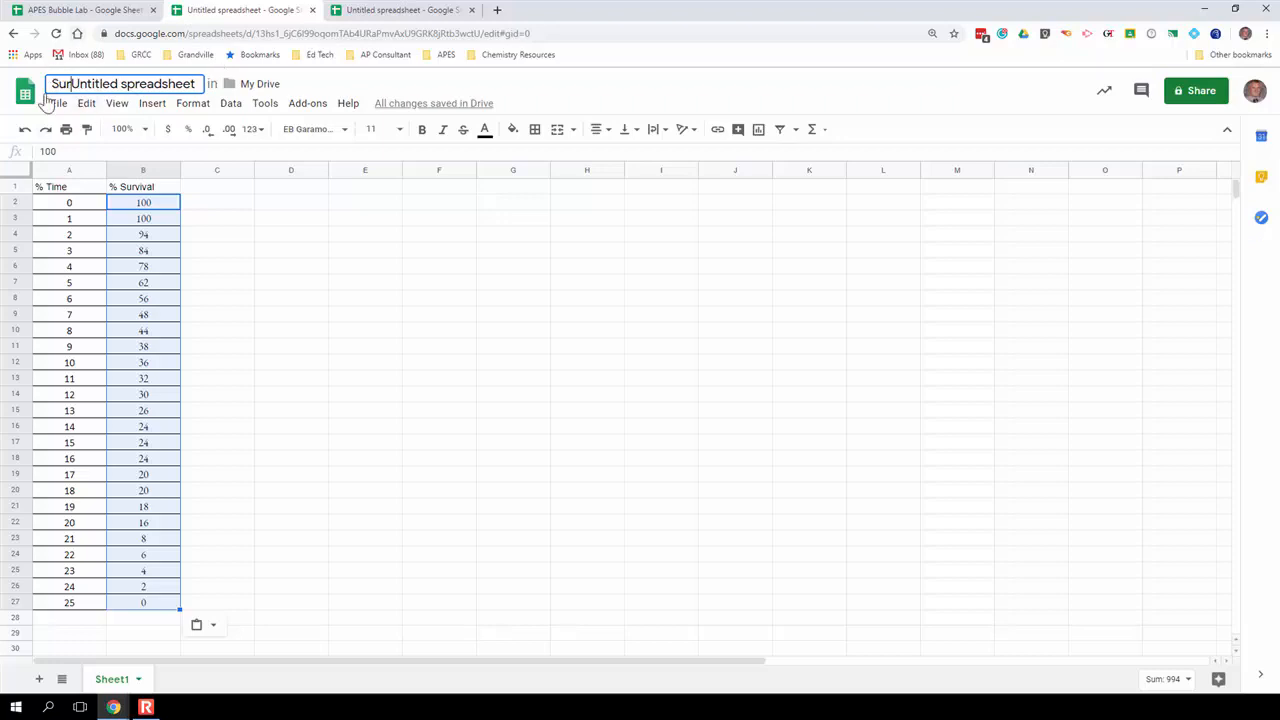
pyautogui.moveTo(50, 84); pyautogui.dragTo(235, 76)
pyautogui.write('Su')
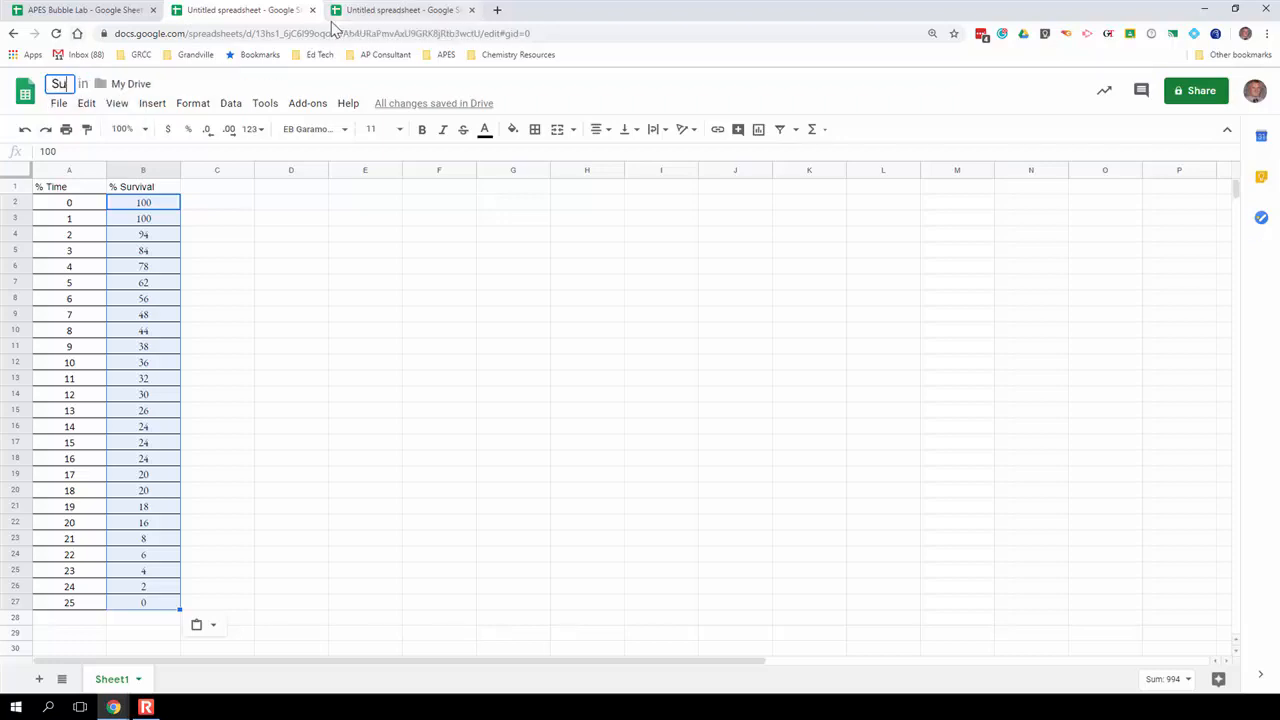
pyautogui.write('rvivi')
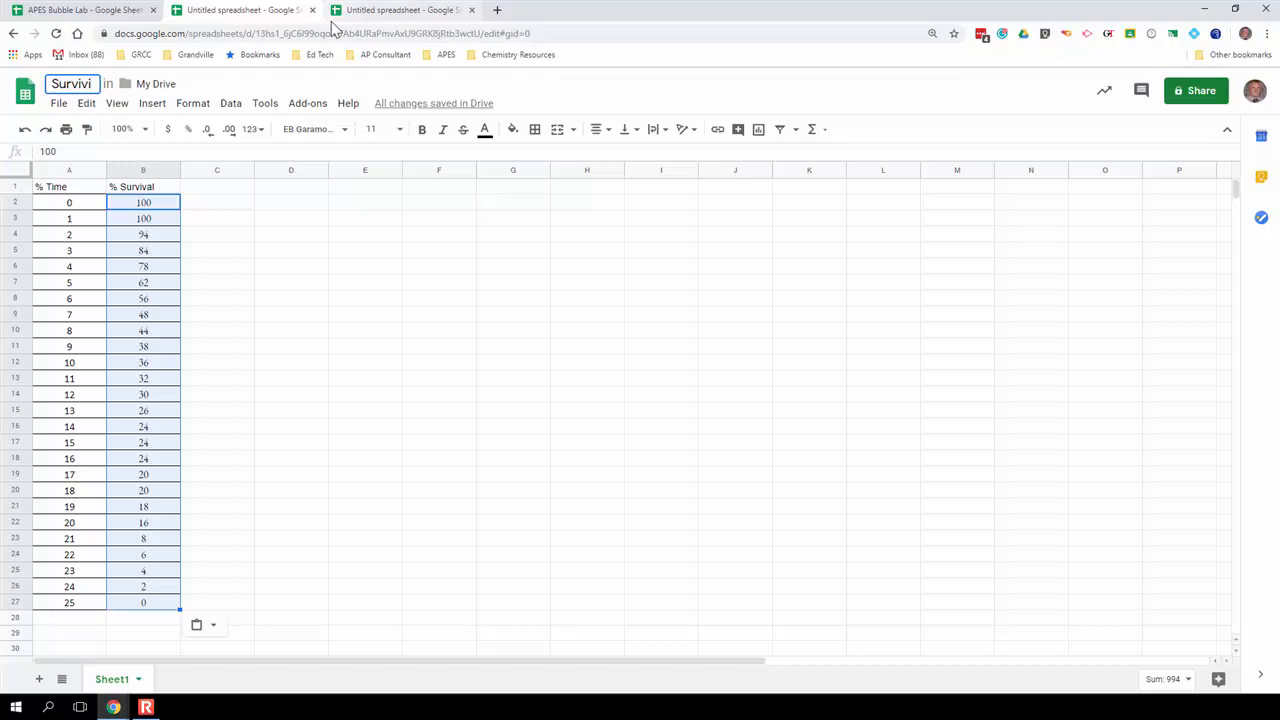
pyautogui.press('BackSpace')
pyautogui.write('orship Lab')
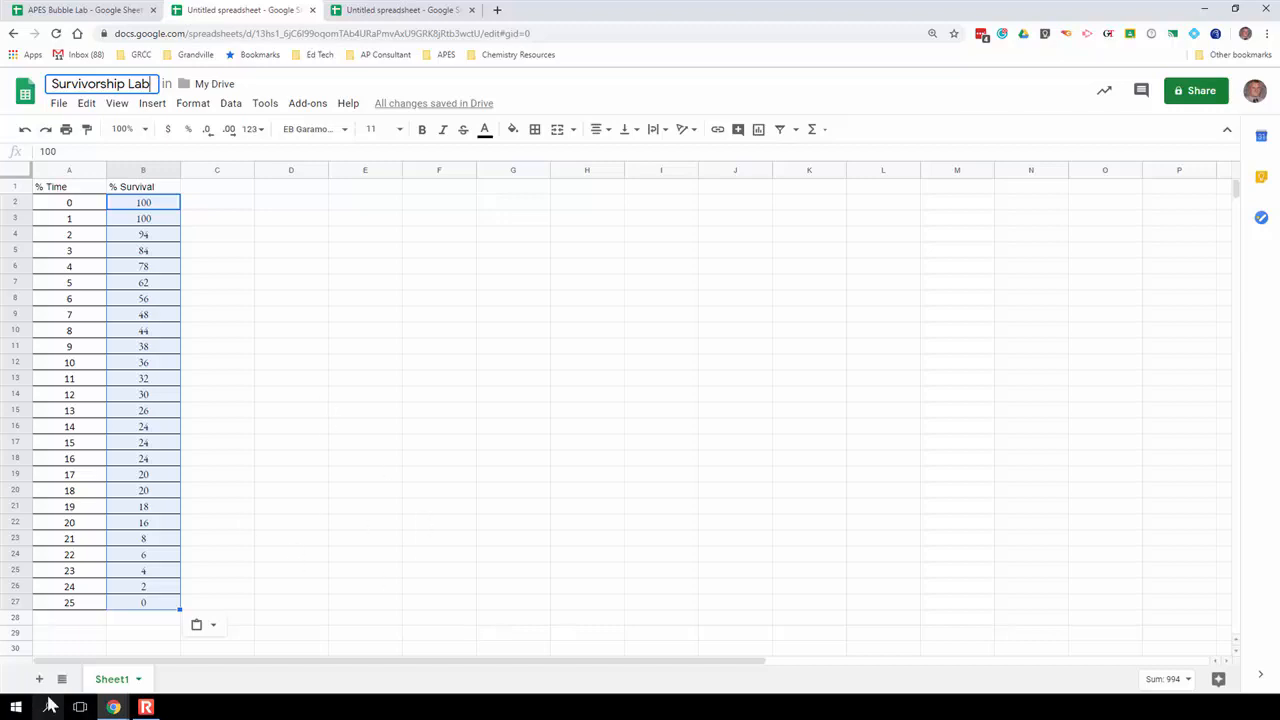
pyautogui.click(365, 602)
# Step: Add three blank sheets to the Survivorship Lab spreadsheet and check the first two sheets
pyautogui.click(39, 680)
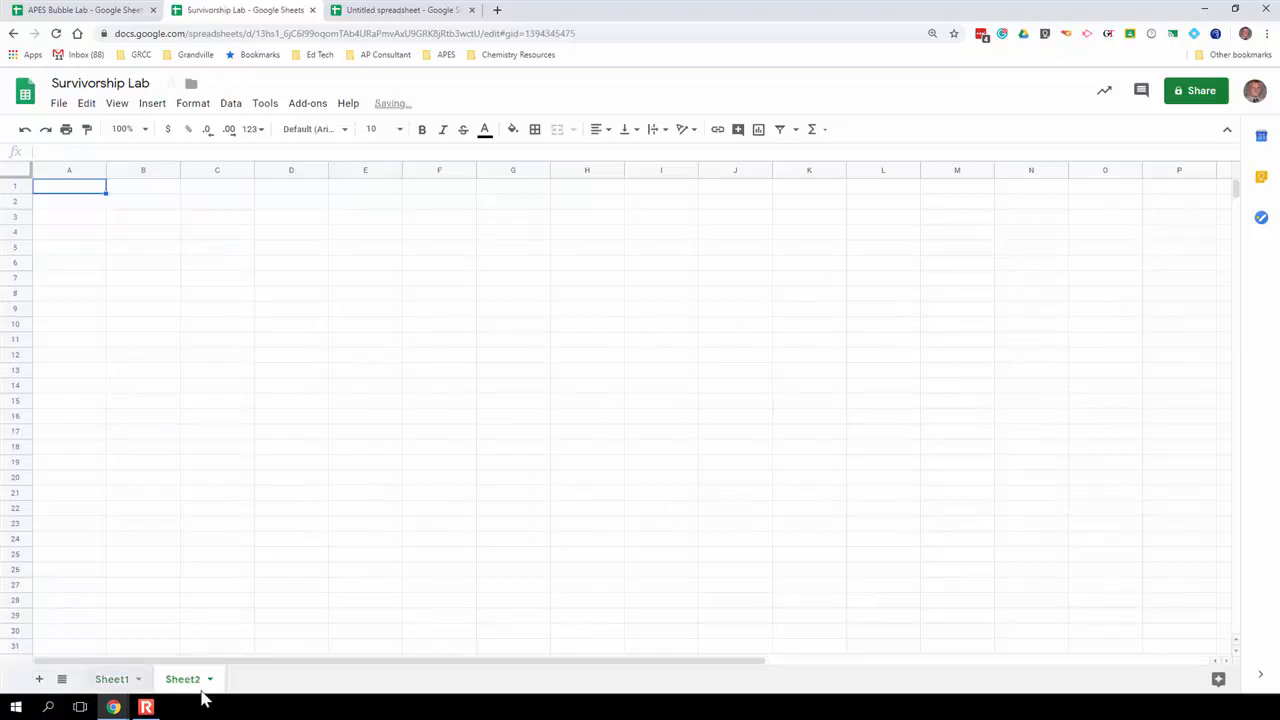
pyautogui.click(39, 680)
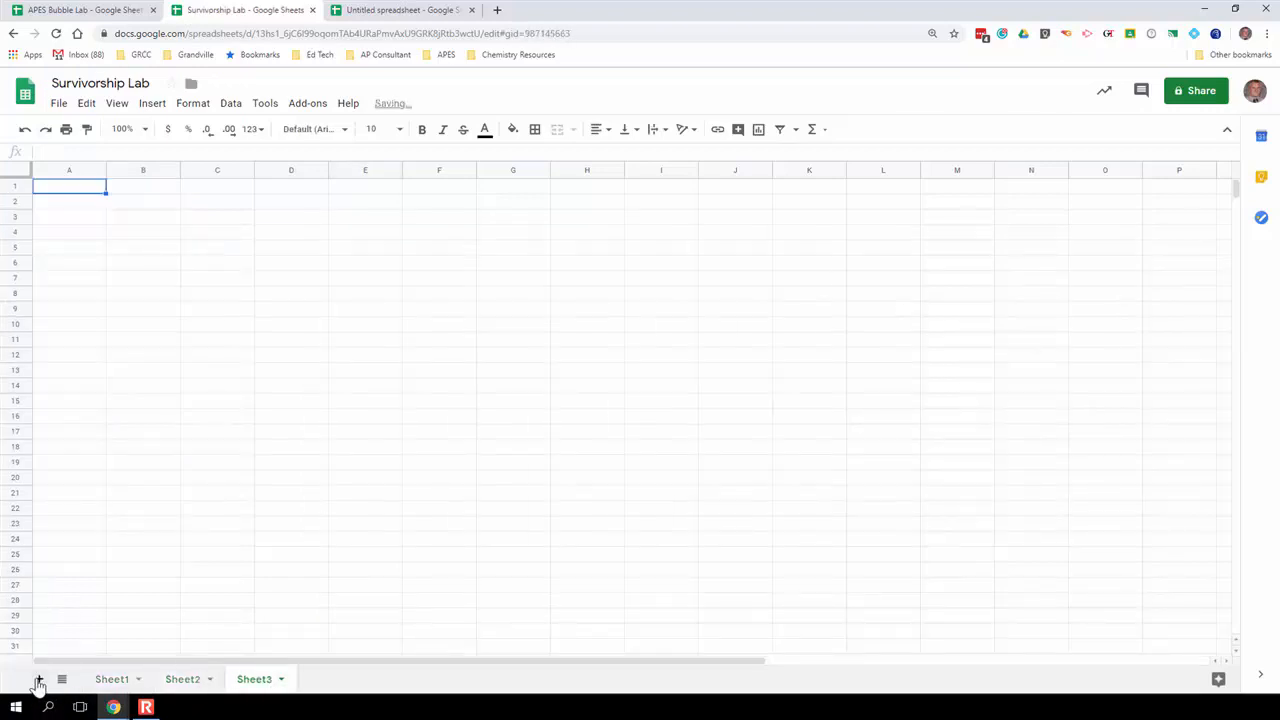
pyautogui.click(39, 680)
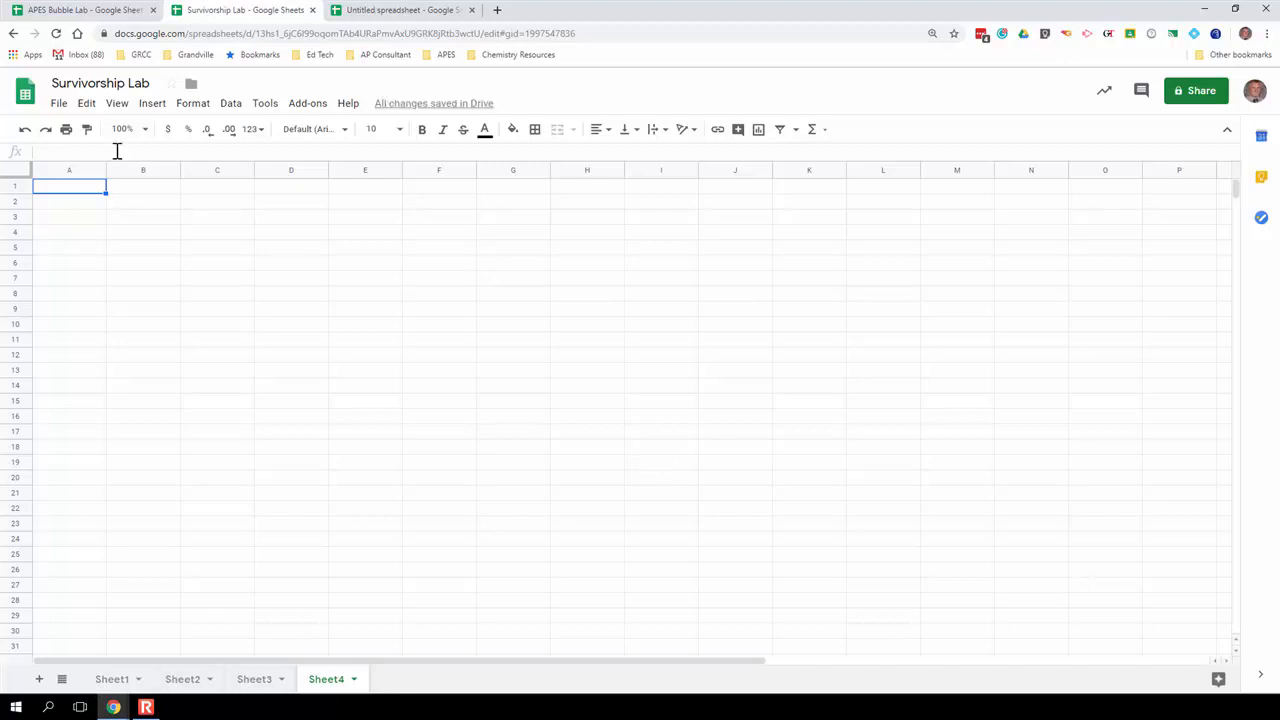
pyautogui.click(127, 677)
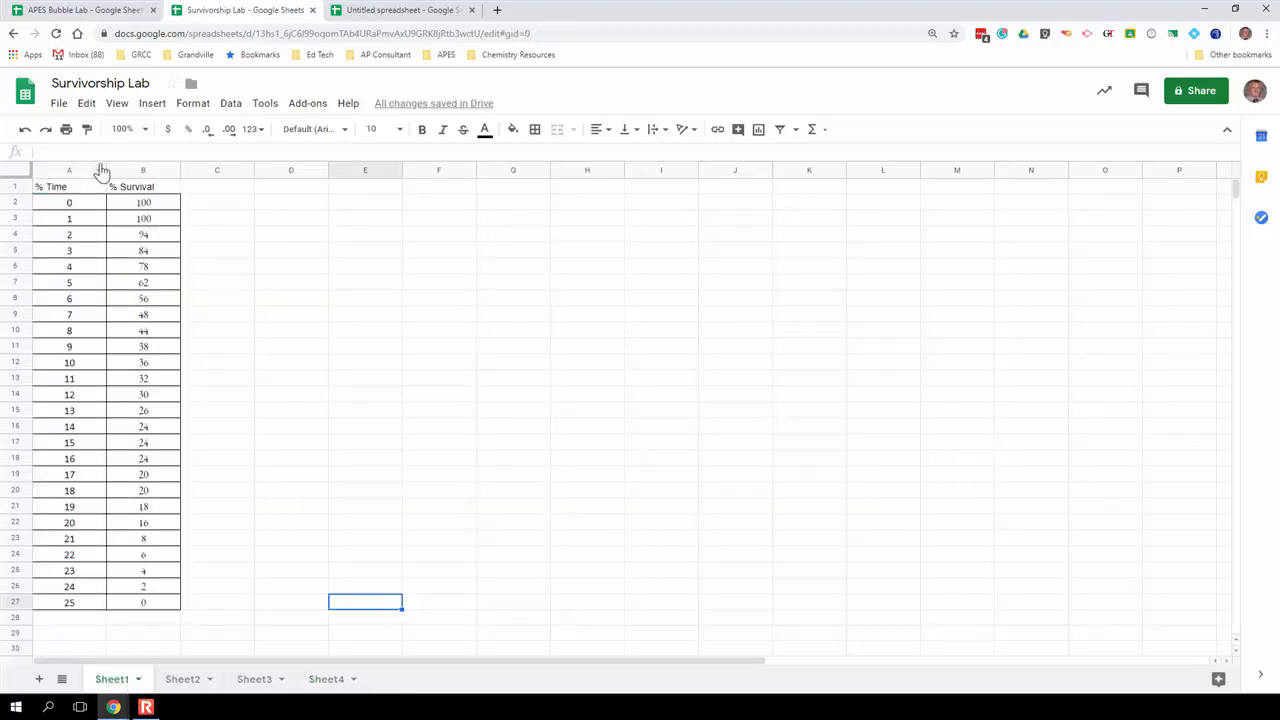
pyautogui.click(190, 683)
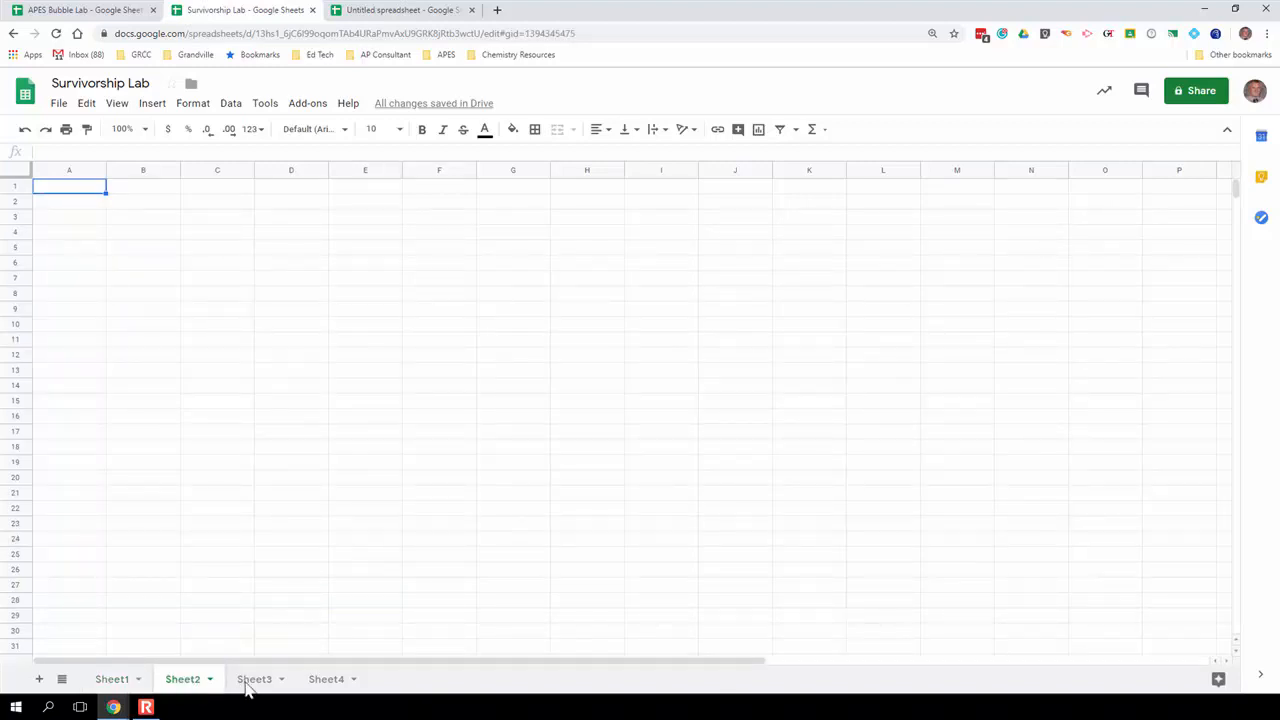
# Step: Rename the sheet containing the time and survival values as Data
pyautogui.click(112, 681)
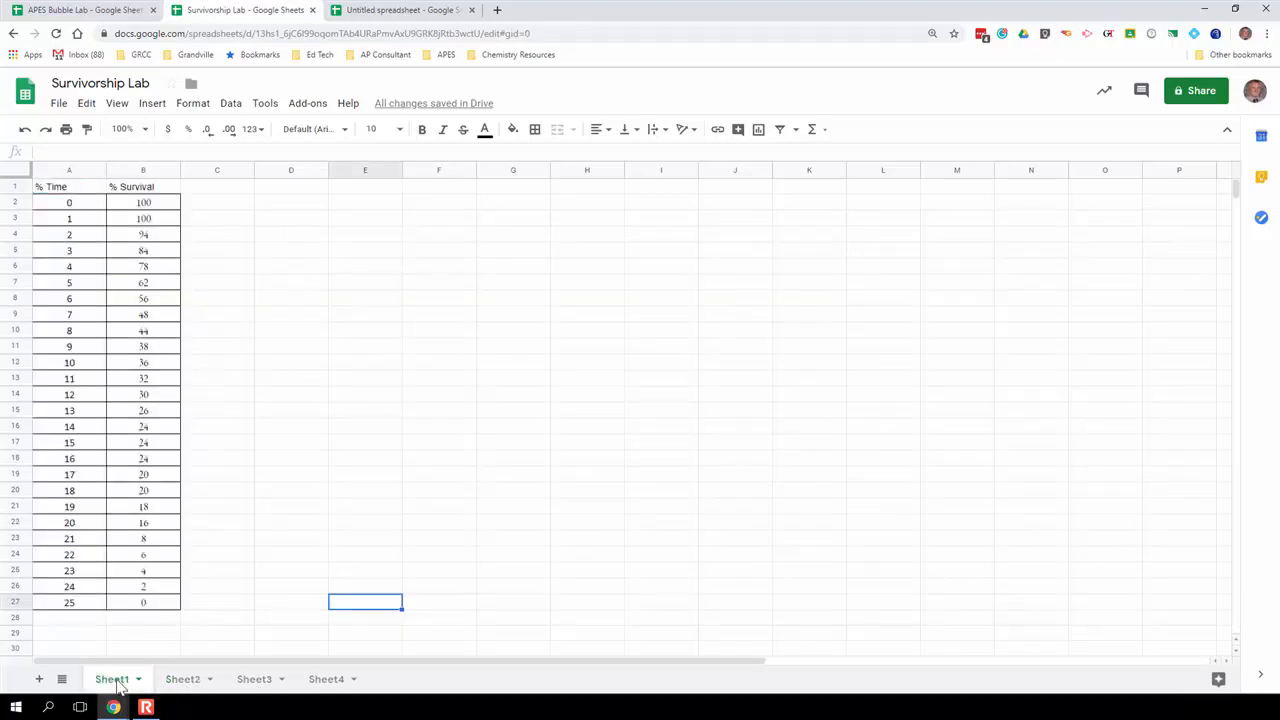
pyautogui.doubleClick(120, 681)
pyautogui.write('Data')
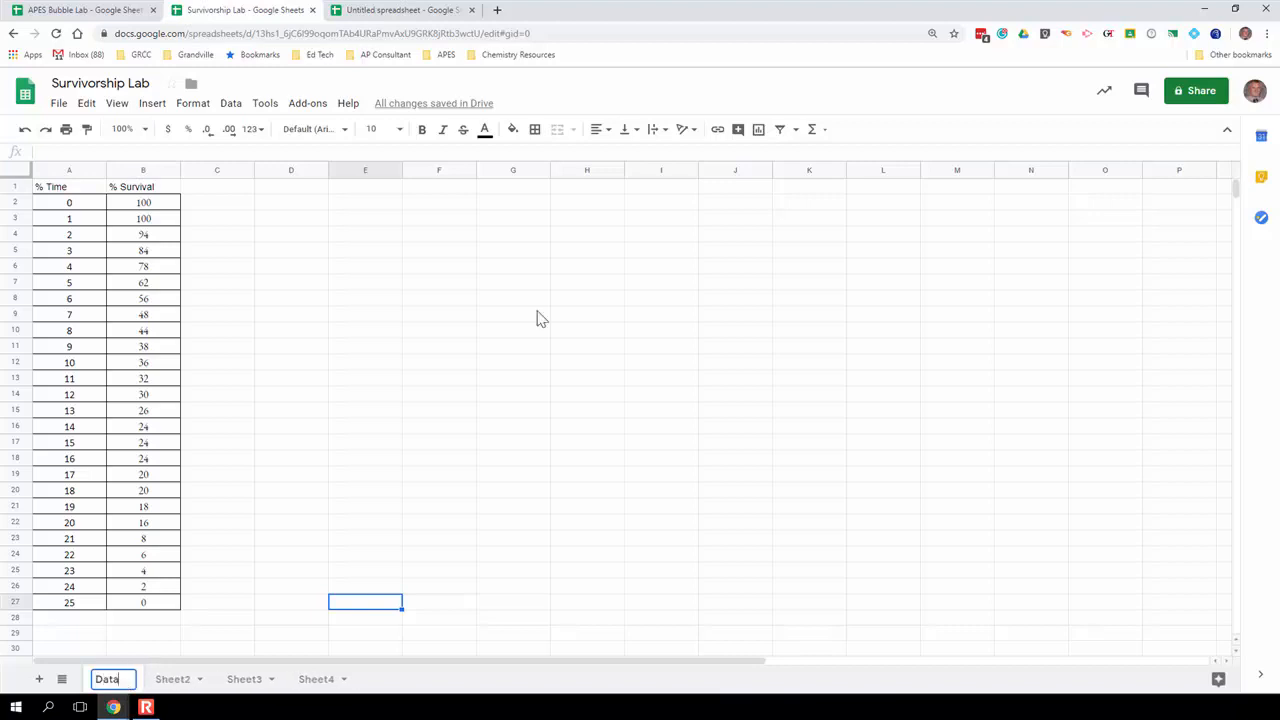
pyautogui.click(421, 364)
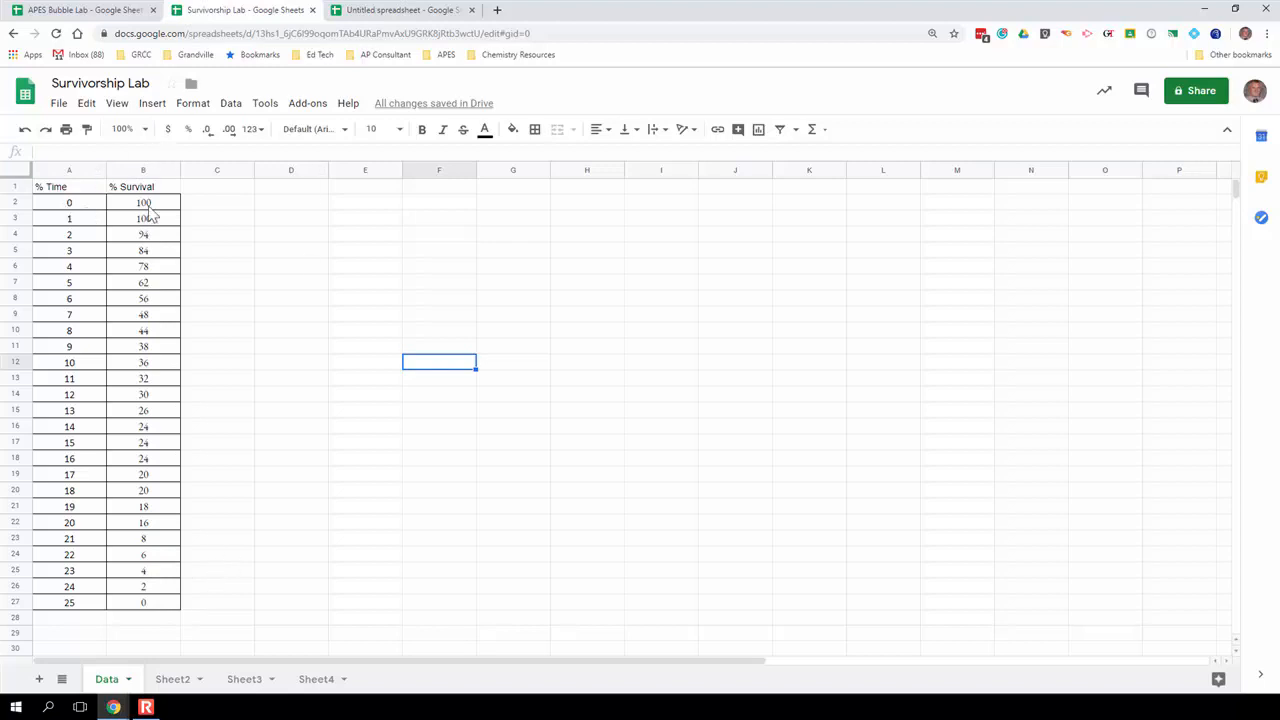
# Step: Select the data range A1:B27 with its headers and examine the statistics, formatting and charts that Explore suggests
pyautogui.click(70, 190)
pyautogui.moveTo(85, 207); pyautogui.dragTo(168, 616)
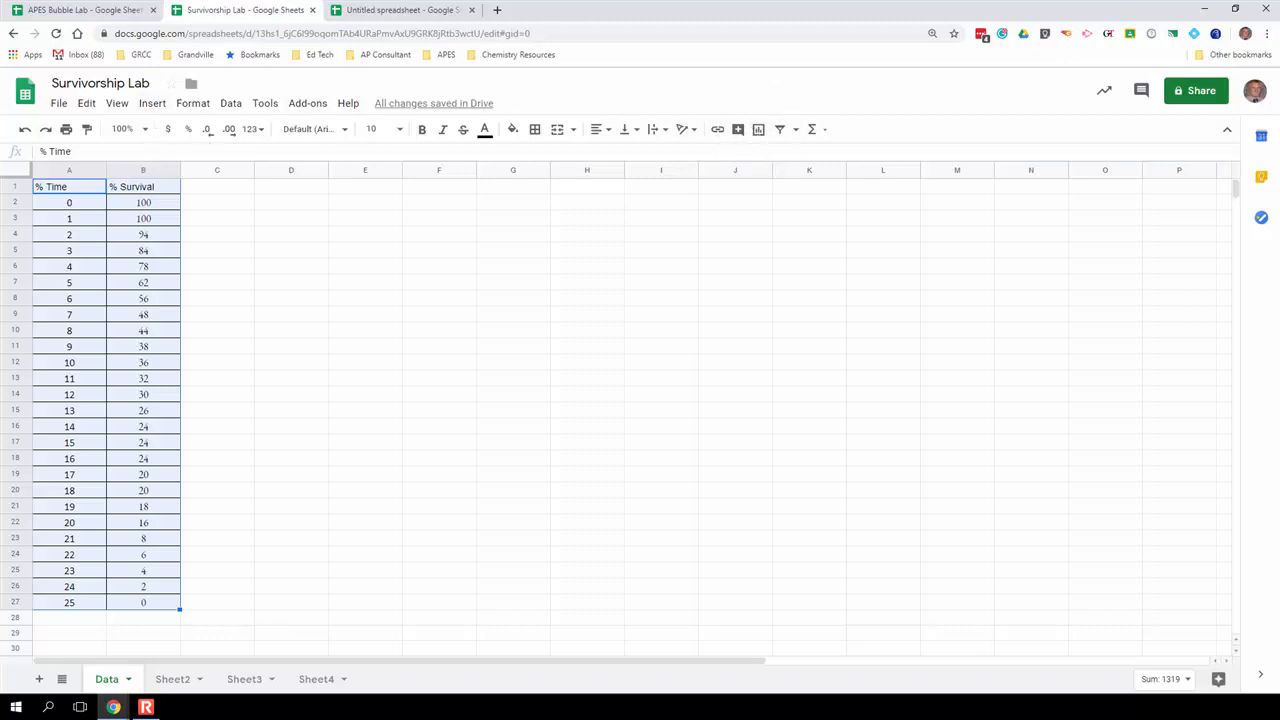
pyautogui.click(1210, 681)
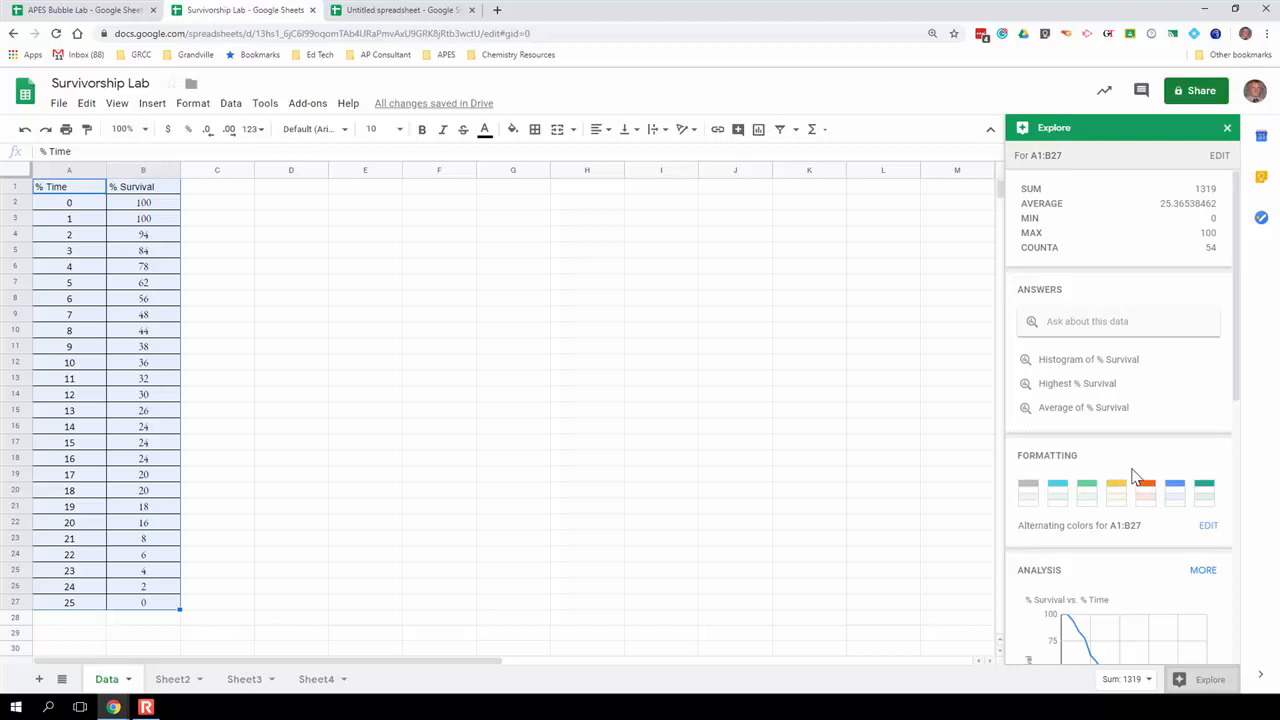
pyautogui.scroll(-3, 1133, 472)
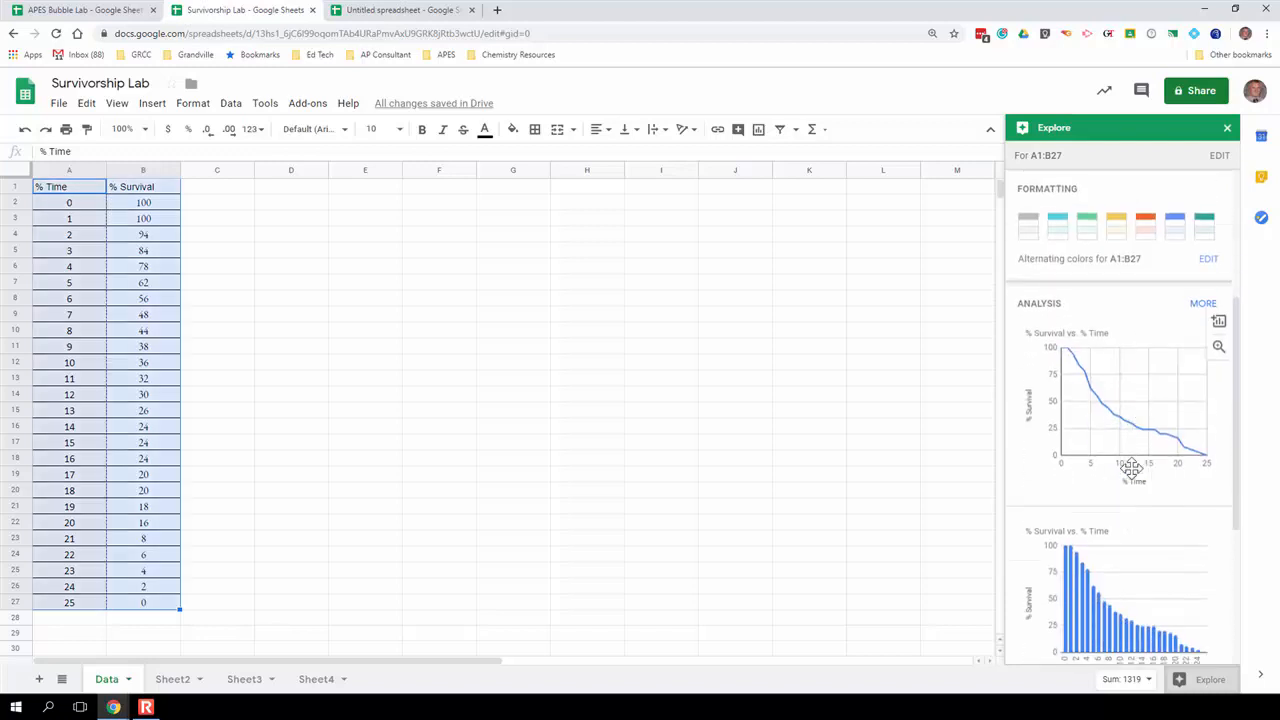
pyautogui.scroll(-3, 1131, 467)
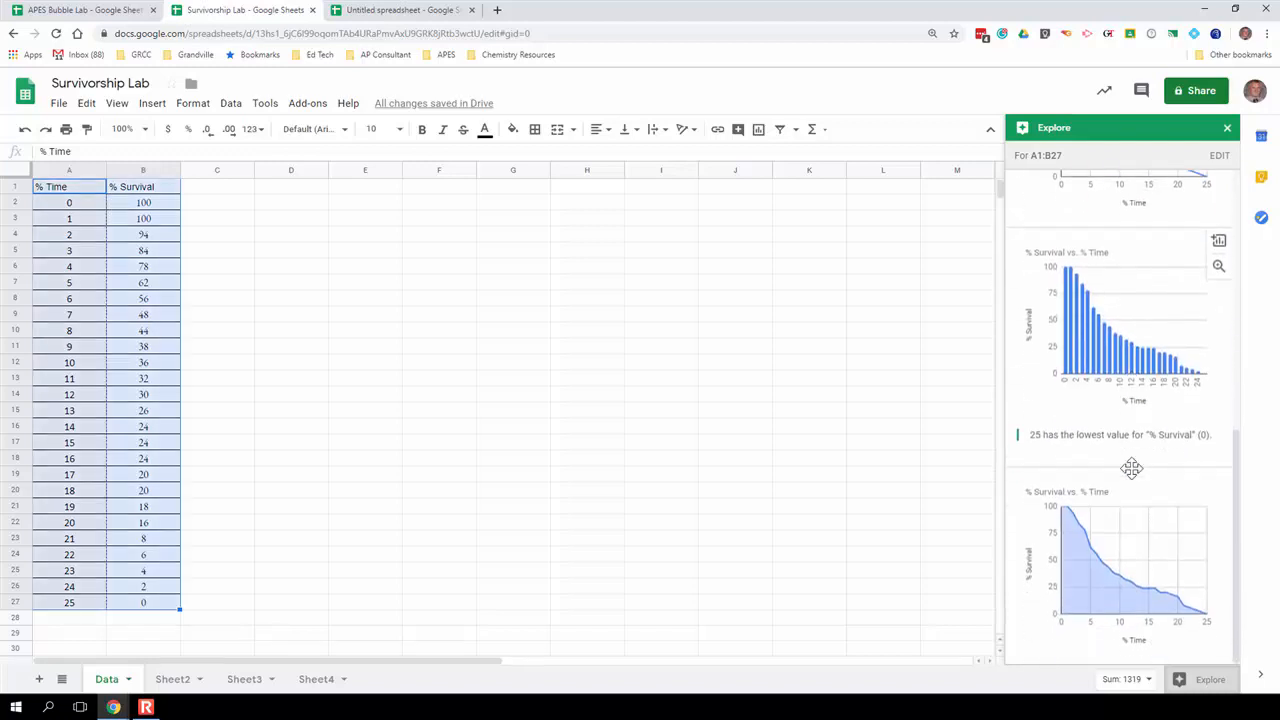
pyautogui.scroll(6, 1132, 467)
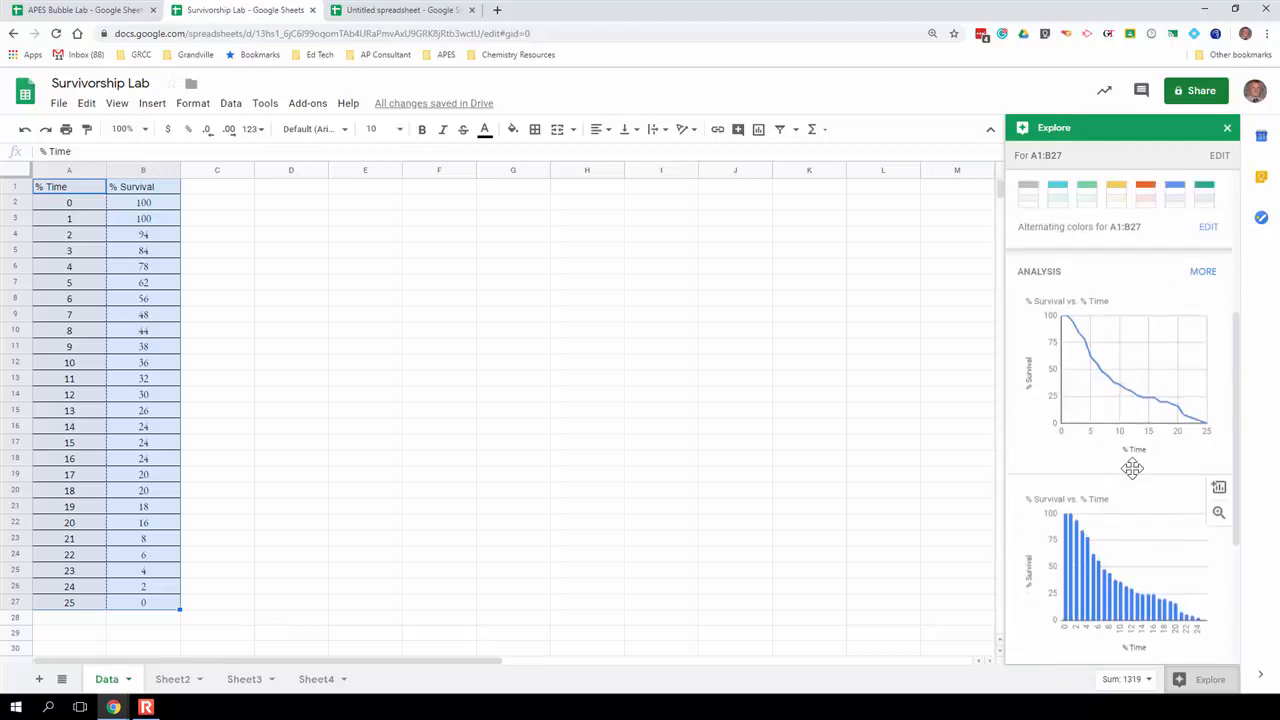
pyautogui.scroll(1, 1136, 477)
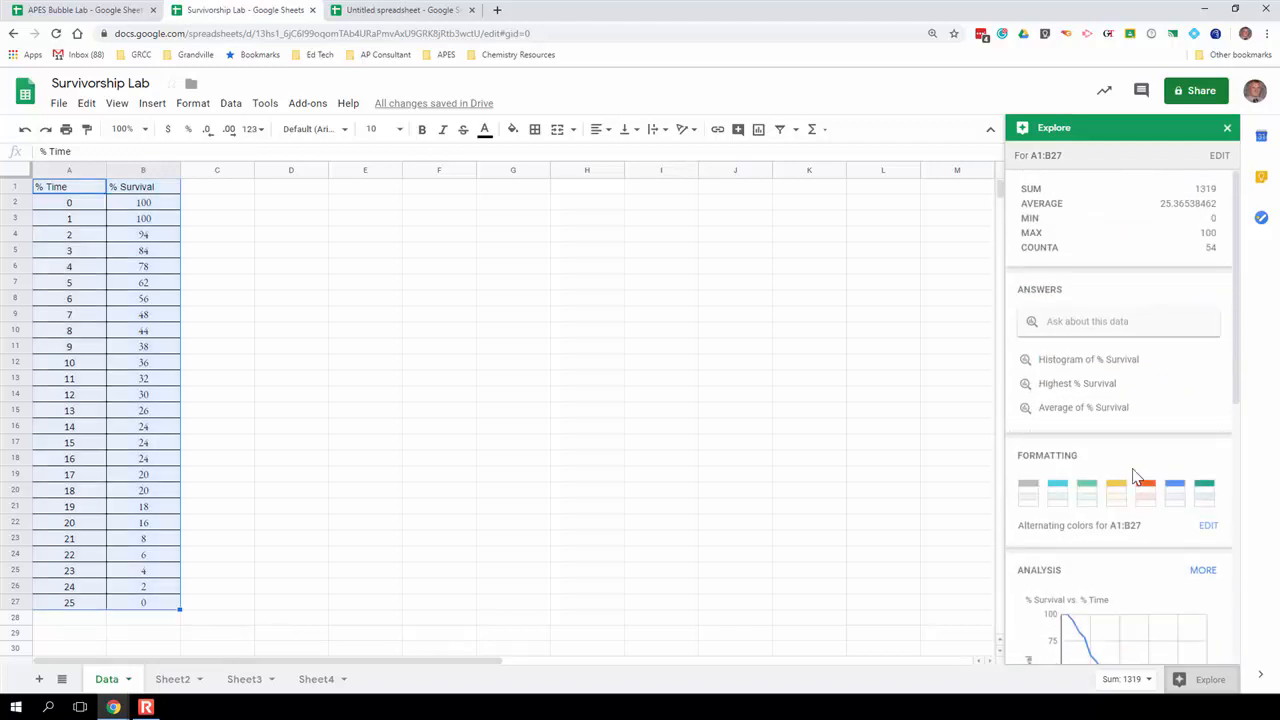
pyautogui.scroll(-2, 1137, 477)
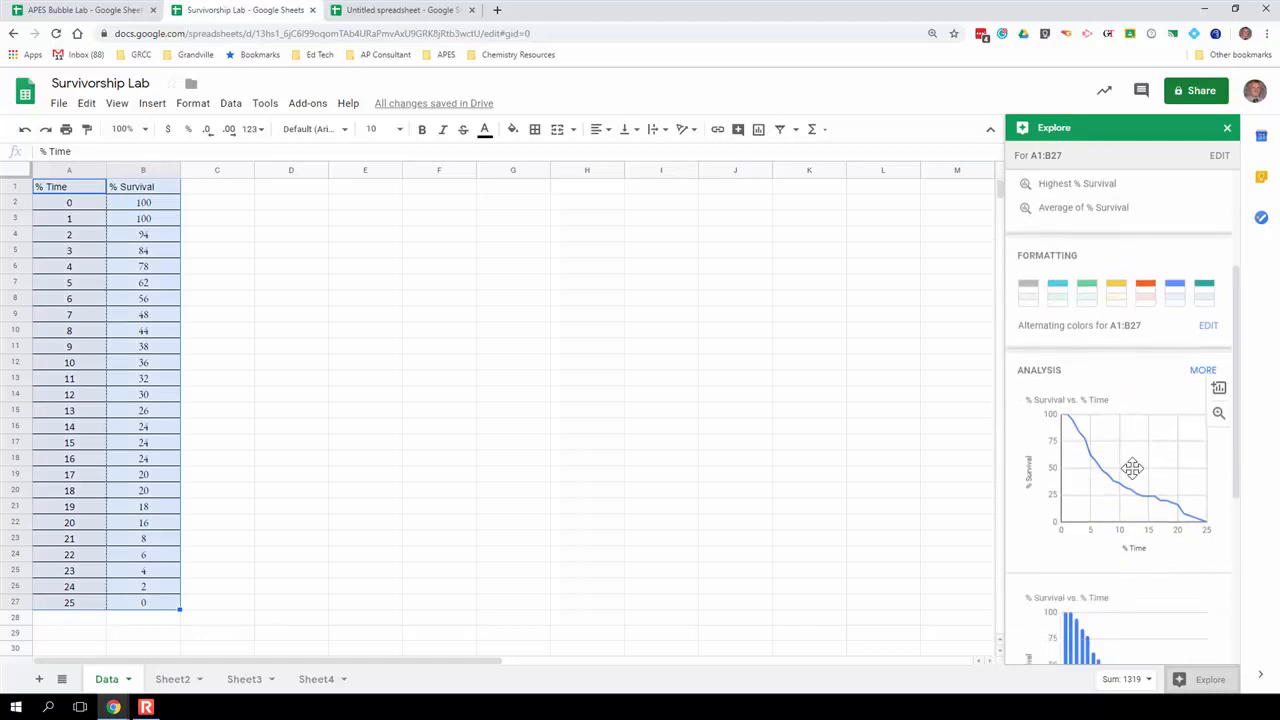
pyautogui.scroll(-4, 1132, 467)
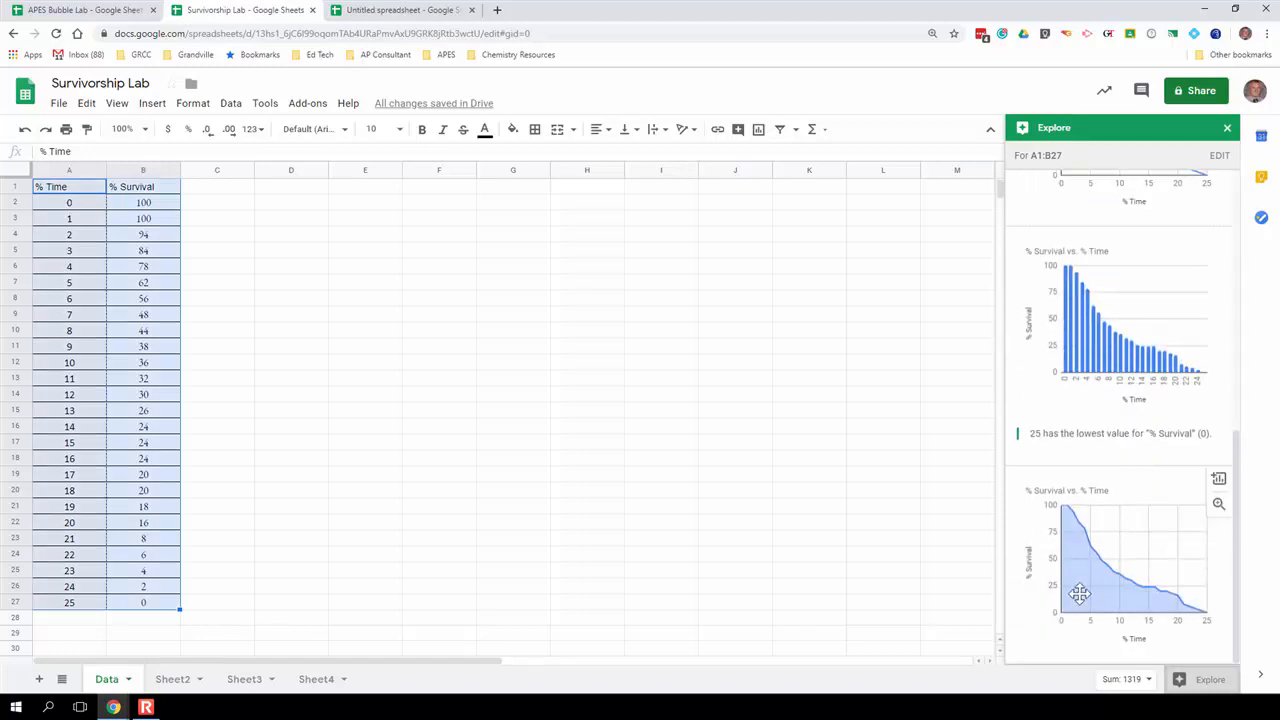
pyautogui.scroll(10, 1080, 587)
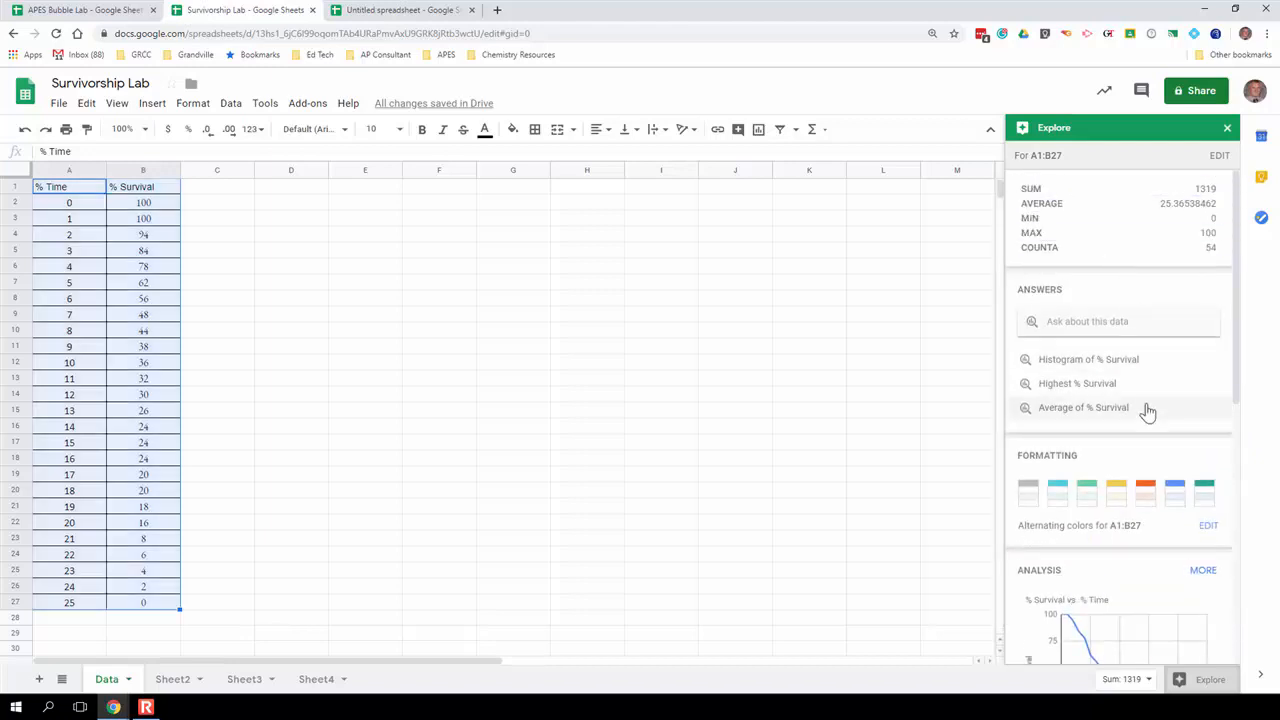
pyautogui.click(1227, 128)
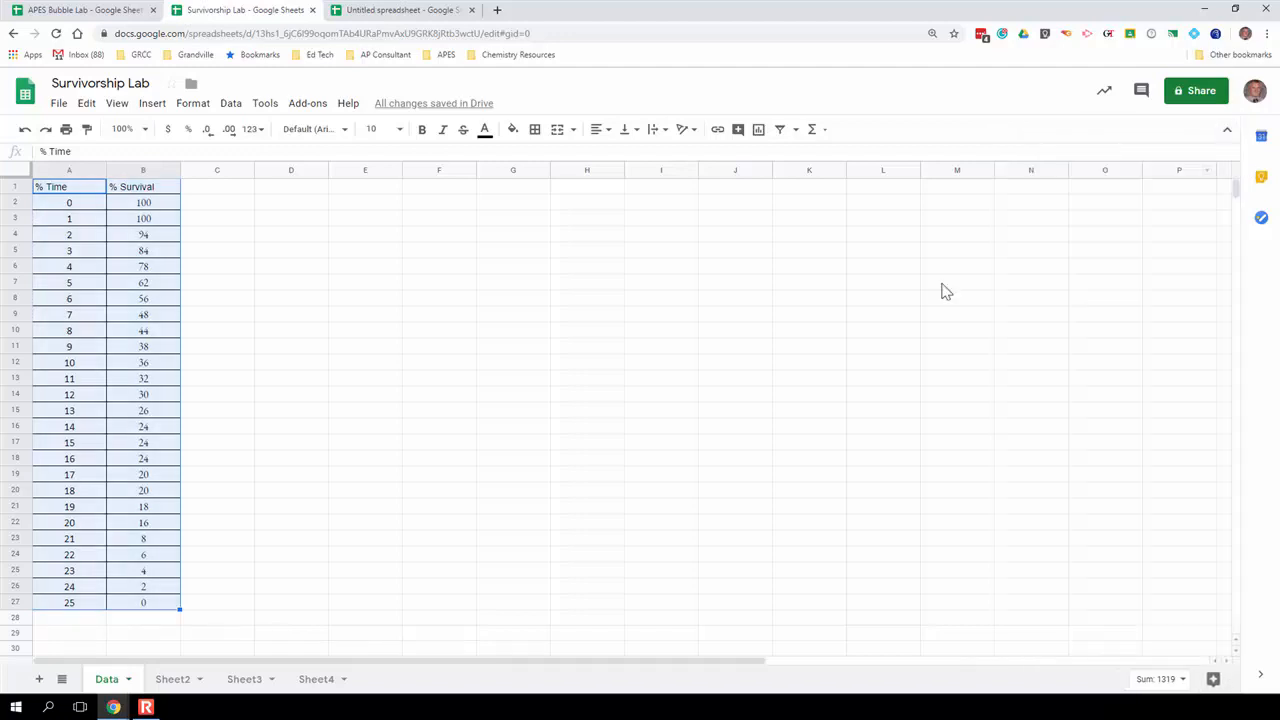
# Step: Insert a chart of the % Time and % Survival data in A1:B27 and set its type to scatter chart
pyautogui.click(759, 131)
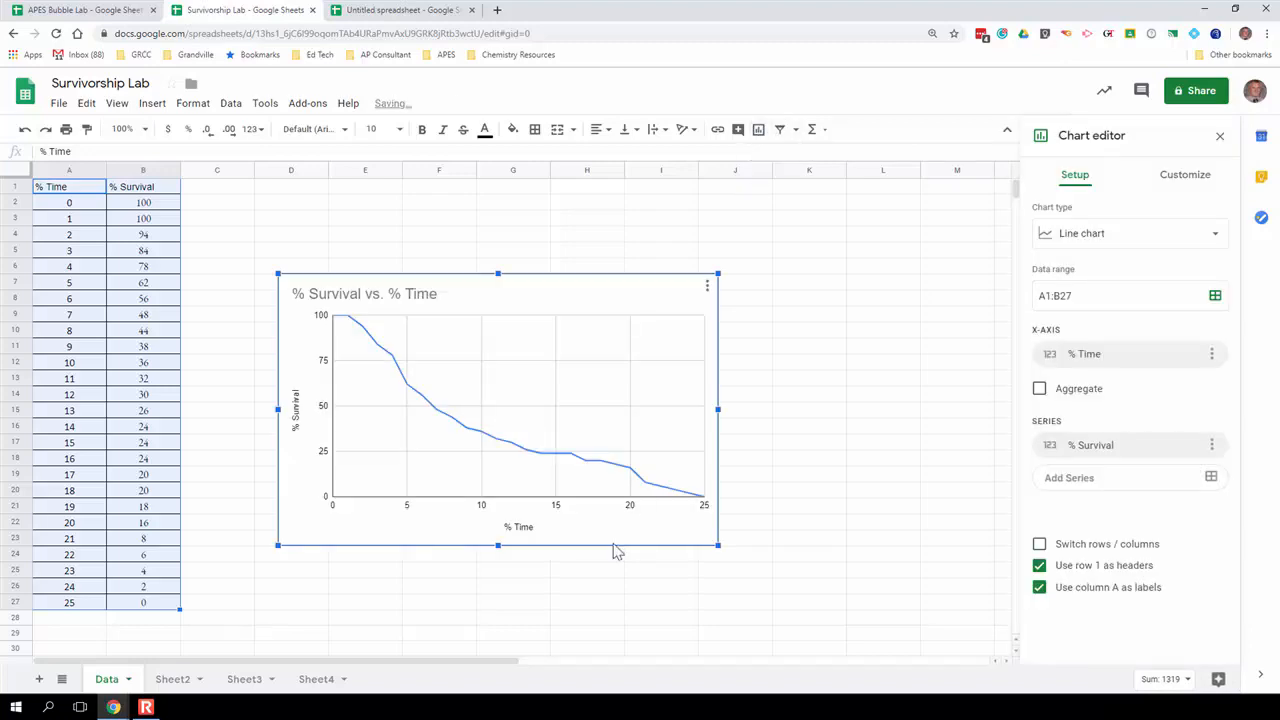
pyautogui.click(1164, 242)
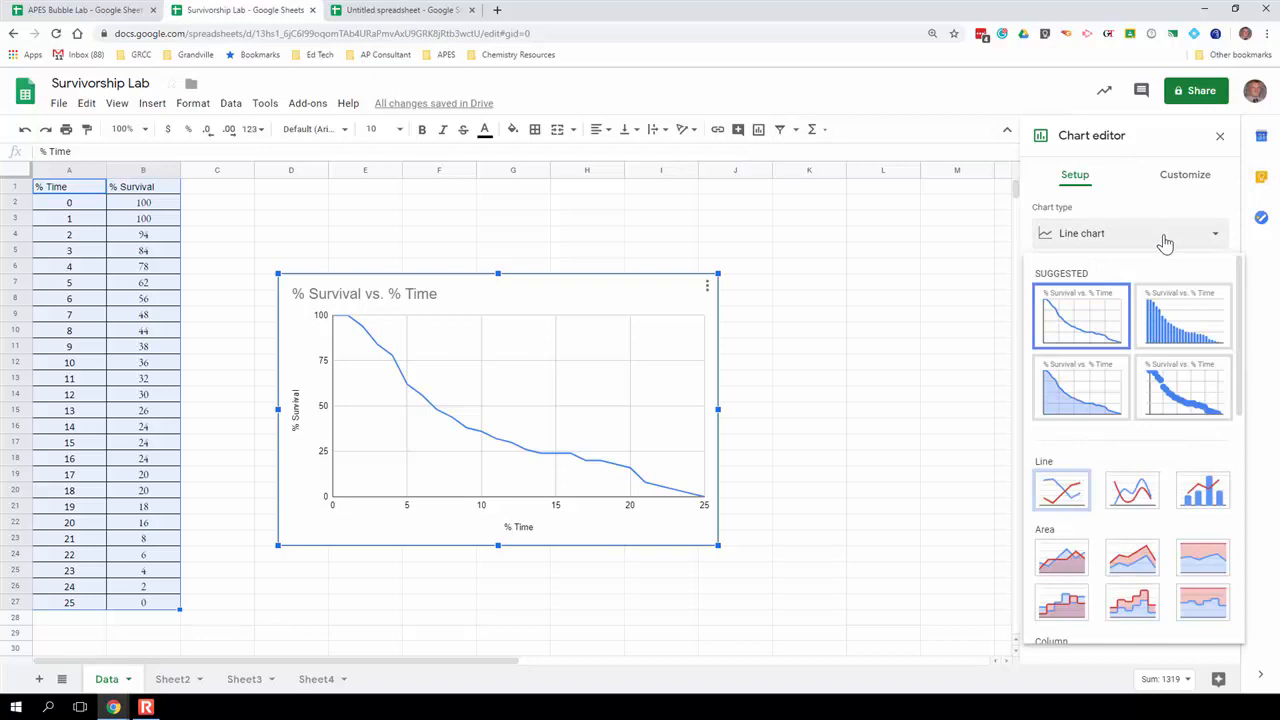
pyautogui.click(1172, 398)
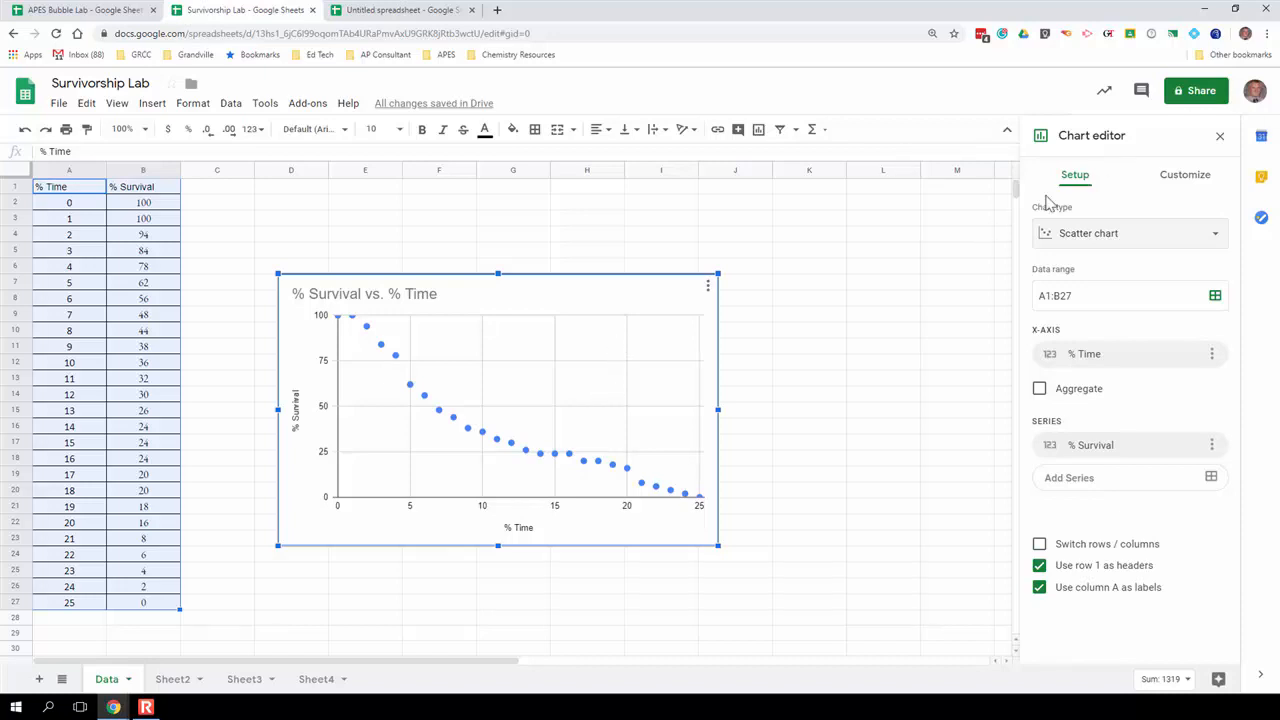
# Step: Set the scatter chart's background color to yellow and its border color to red
pyautogui.click(1199, 186)
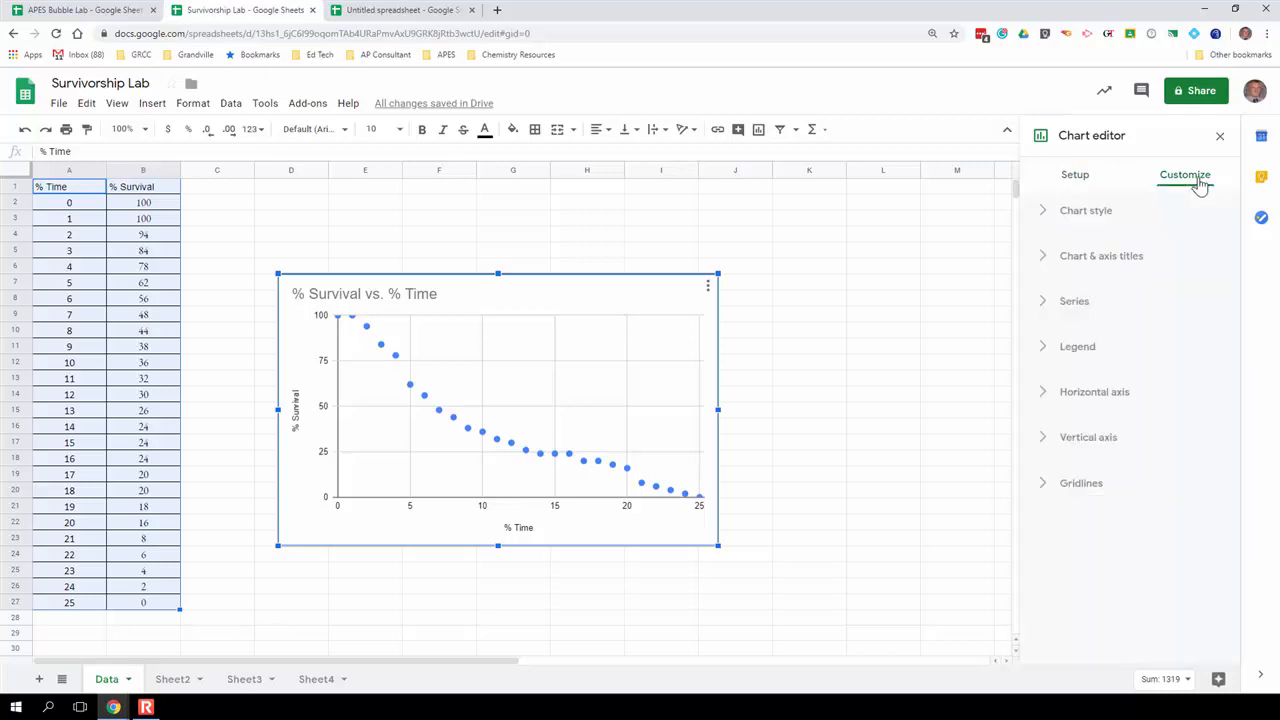
pyautogui.click(1042, 212)
pyautogui.click(1068, 272)
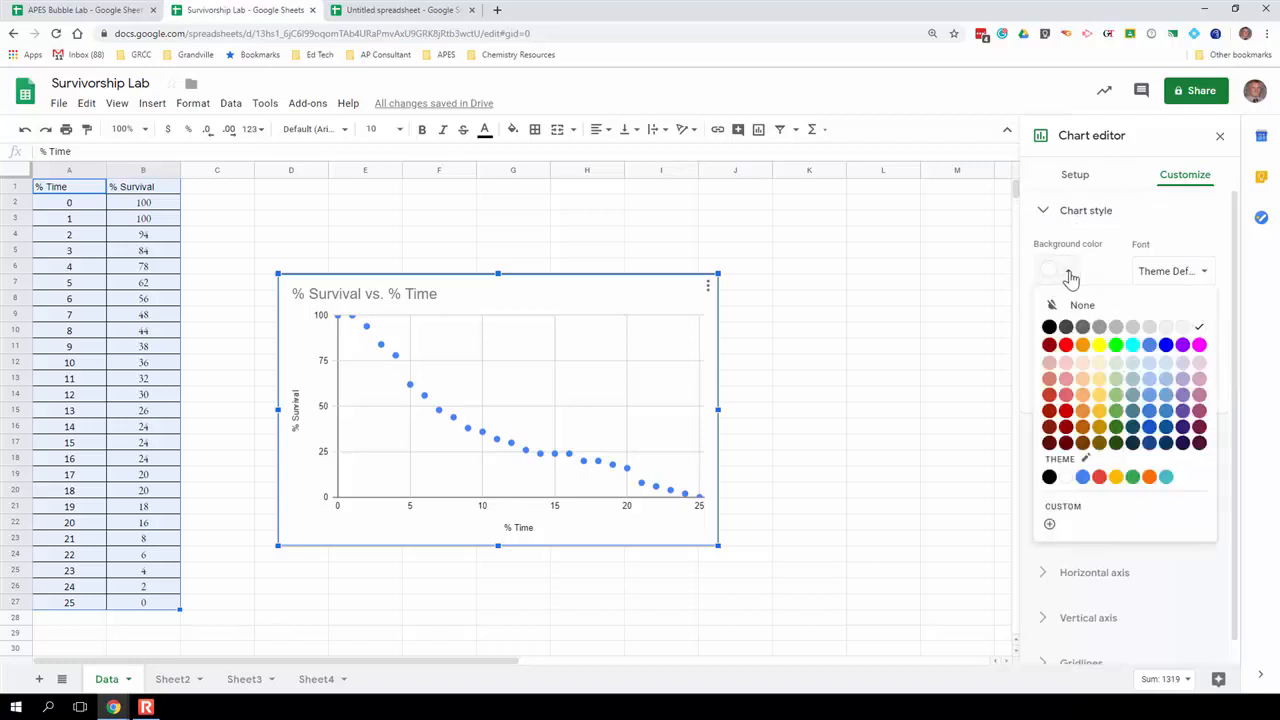
pyautogui.click(1098, 346)
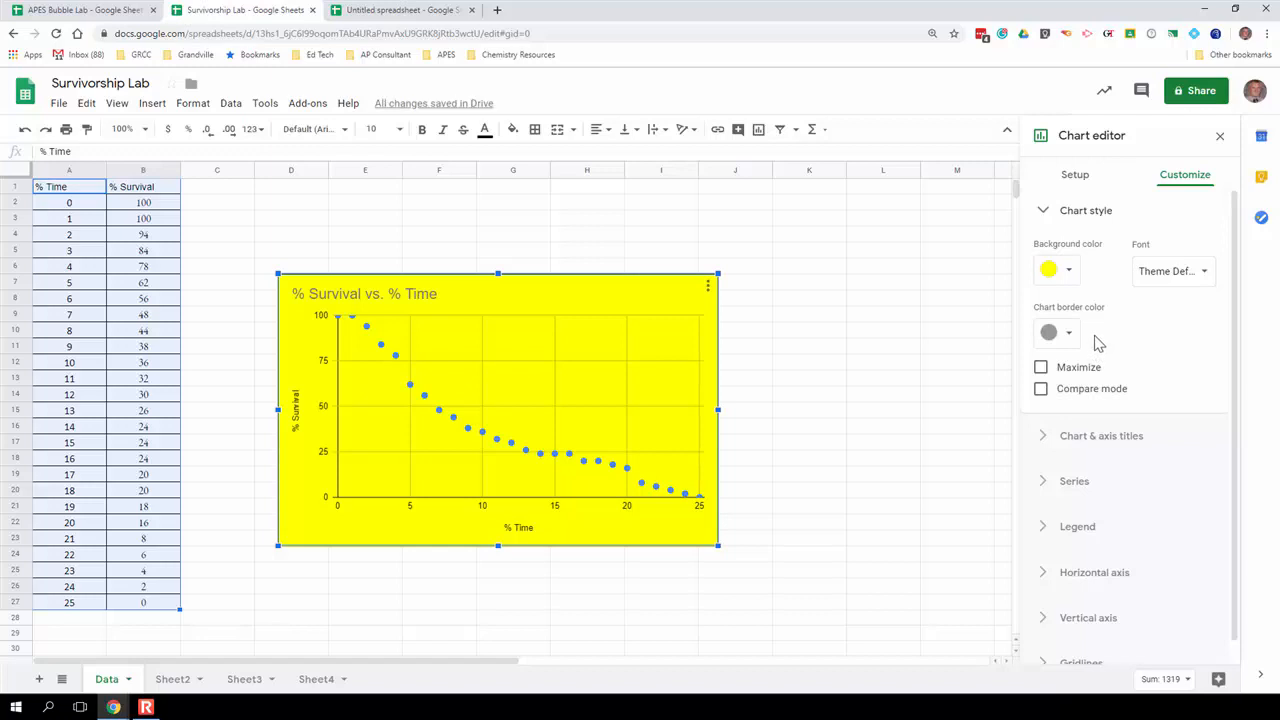
pyautogui.click(1068, 333)
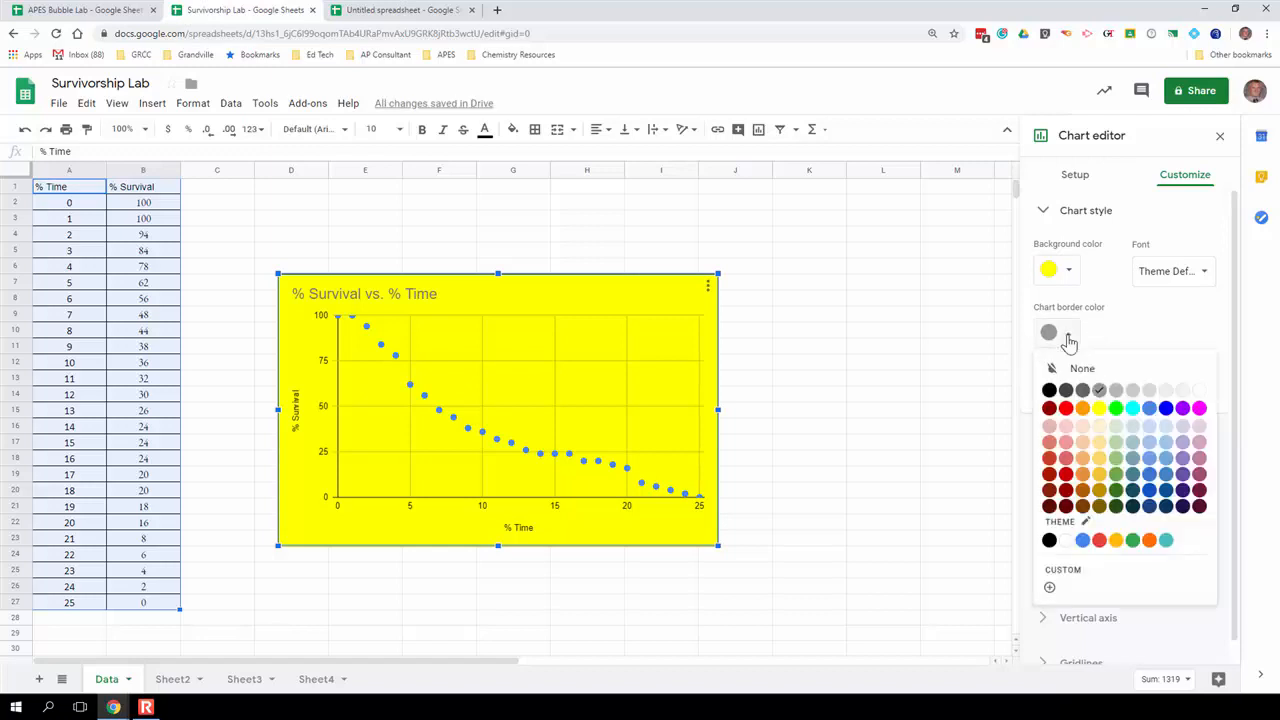
pyautogui.click(1067, 408)
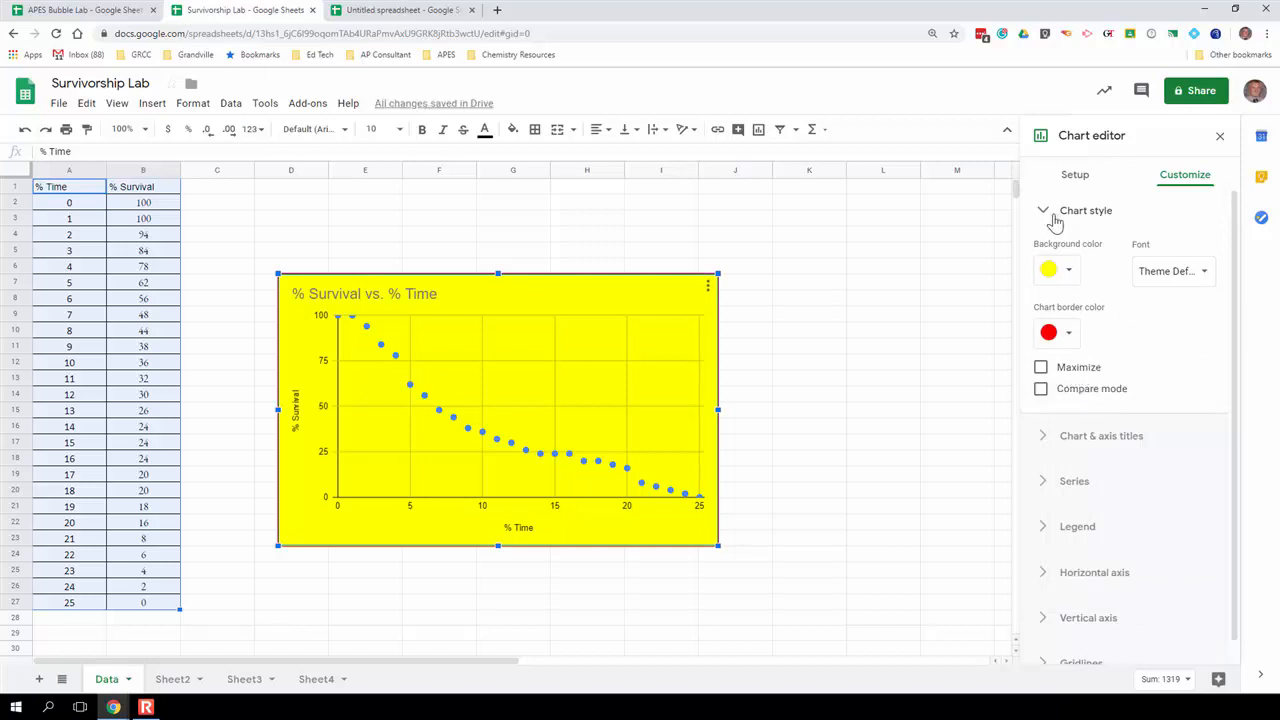
# Step: Set the scatter chart's font to Comic Sans MS
pyautogui.click(1193, 280)
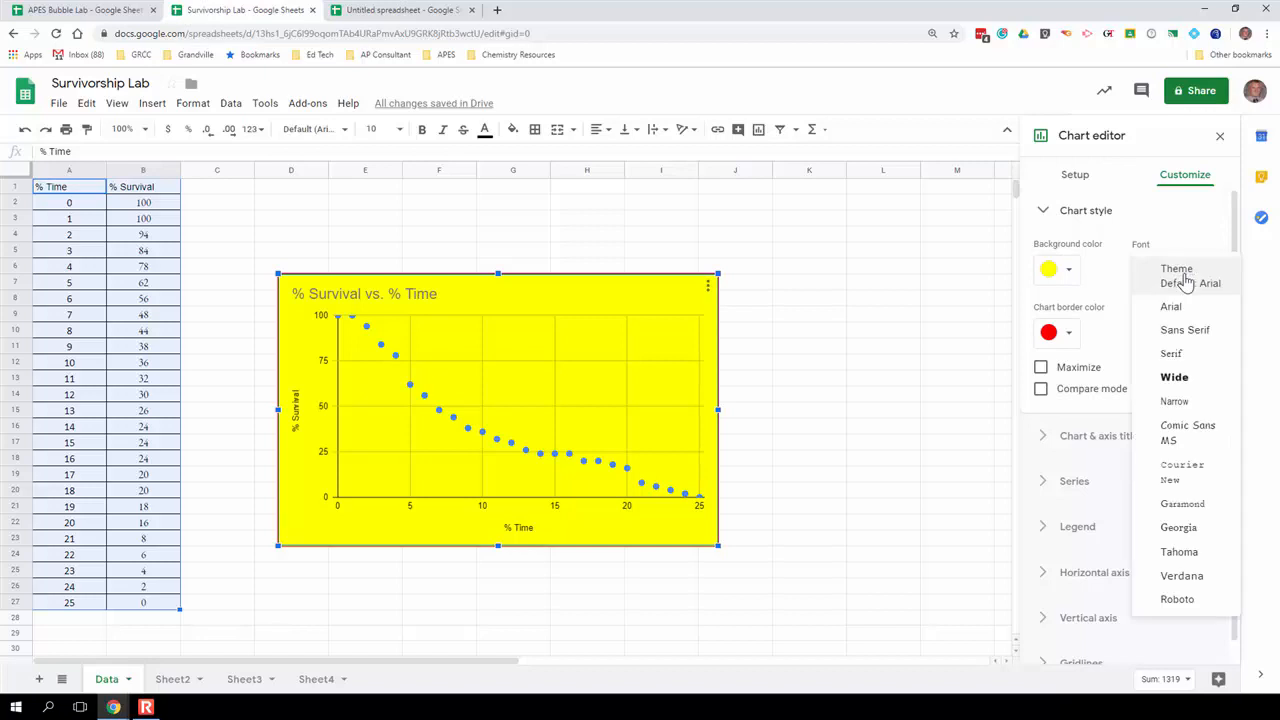
pyautogui.click(1190, 425)
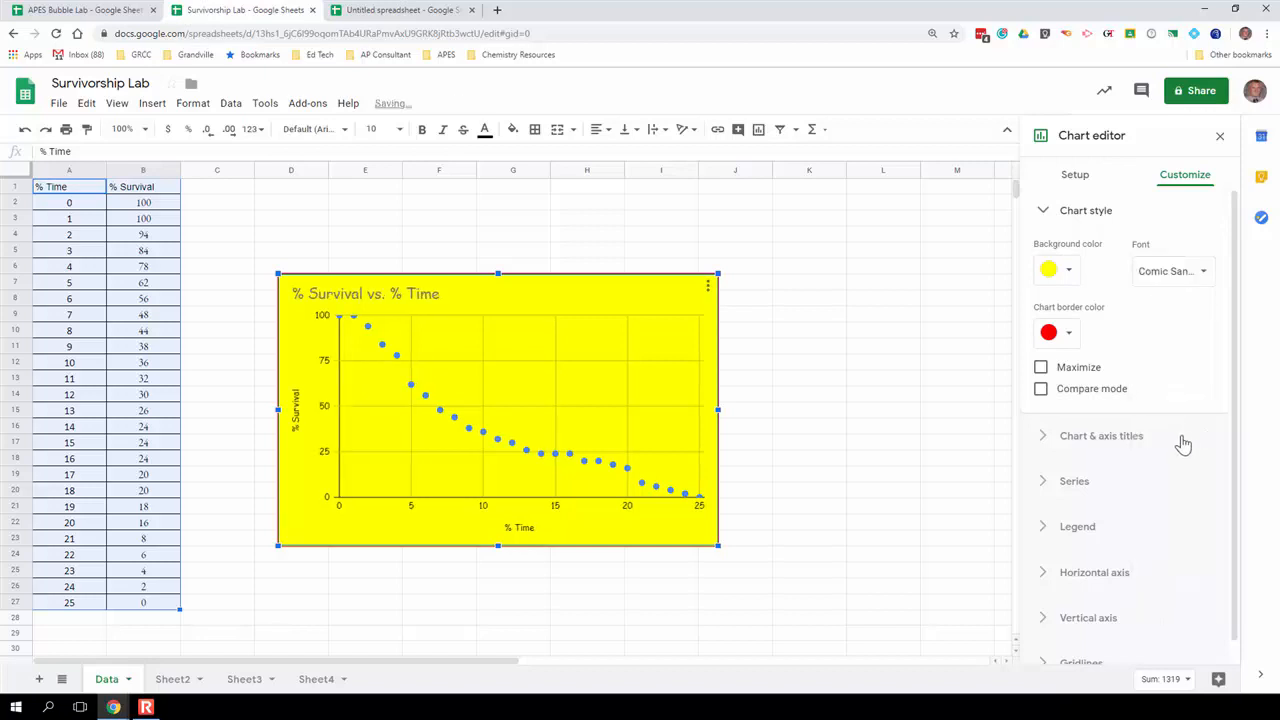
pyautogui.click(1043, 213)
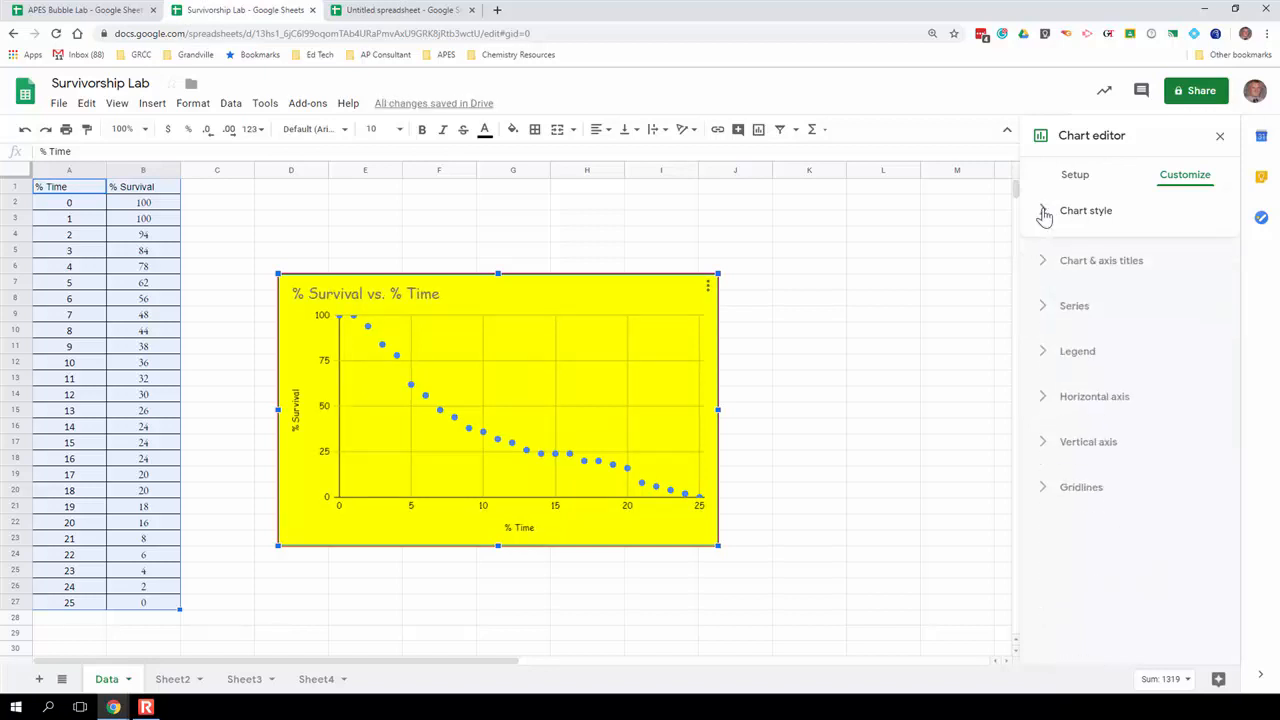
# Step: Change the chart title to "Population 1 - % Survival vs. % Time"
pyautogui.click(1047, 262)
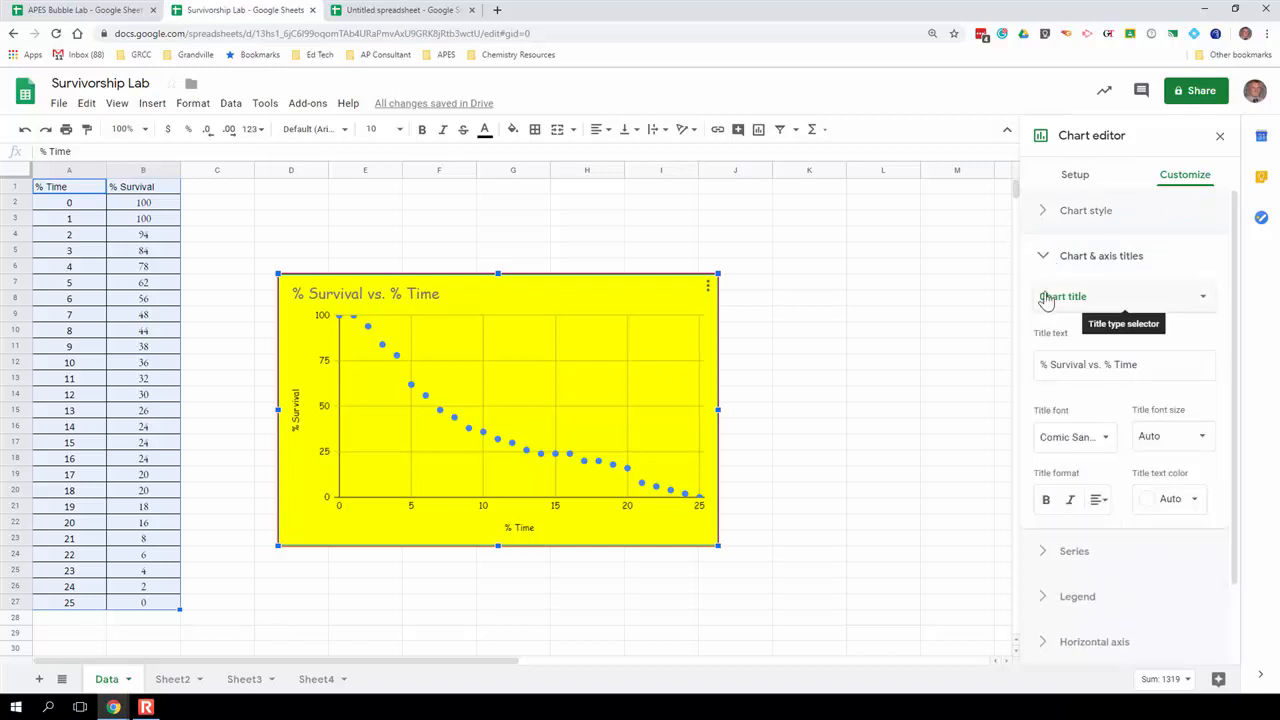
pyautogui.click(1043, 364)
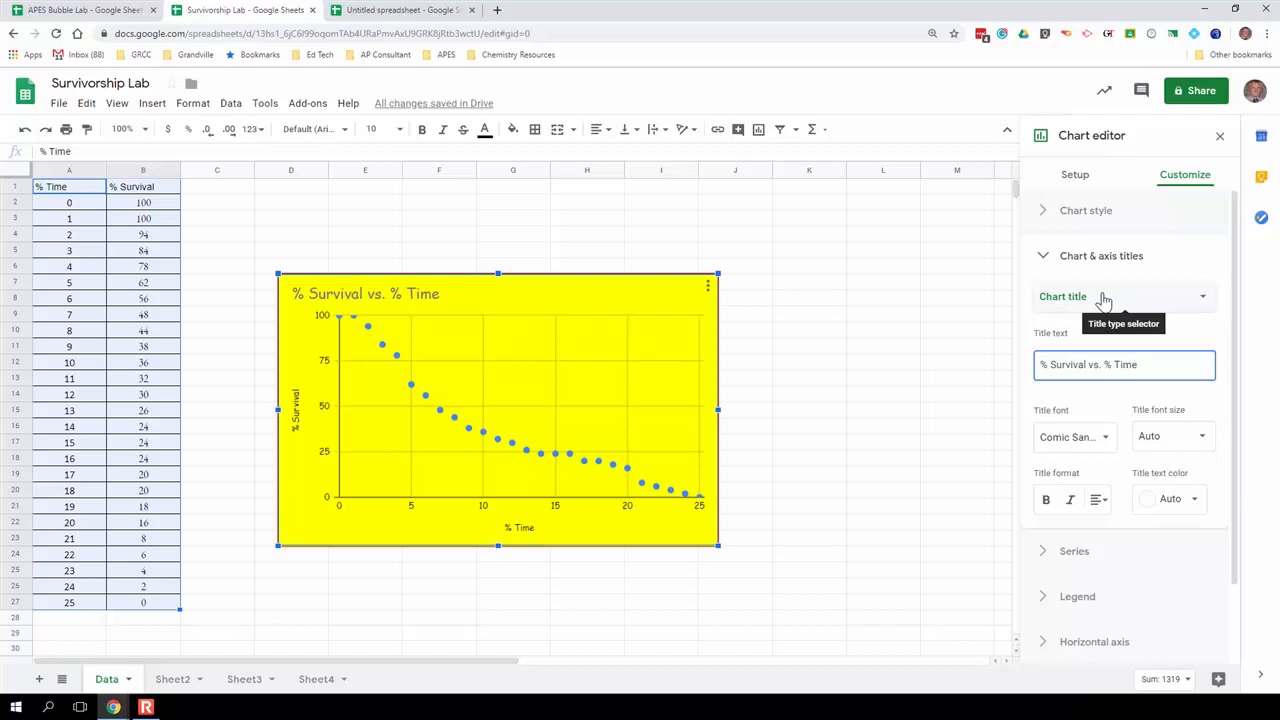
pyautogui.write('Population ')
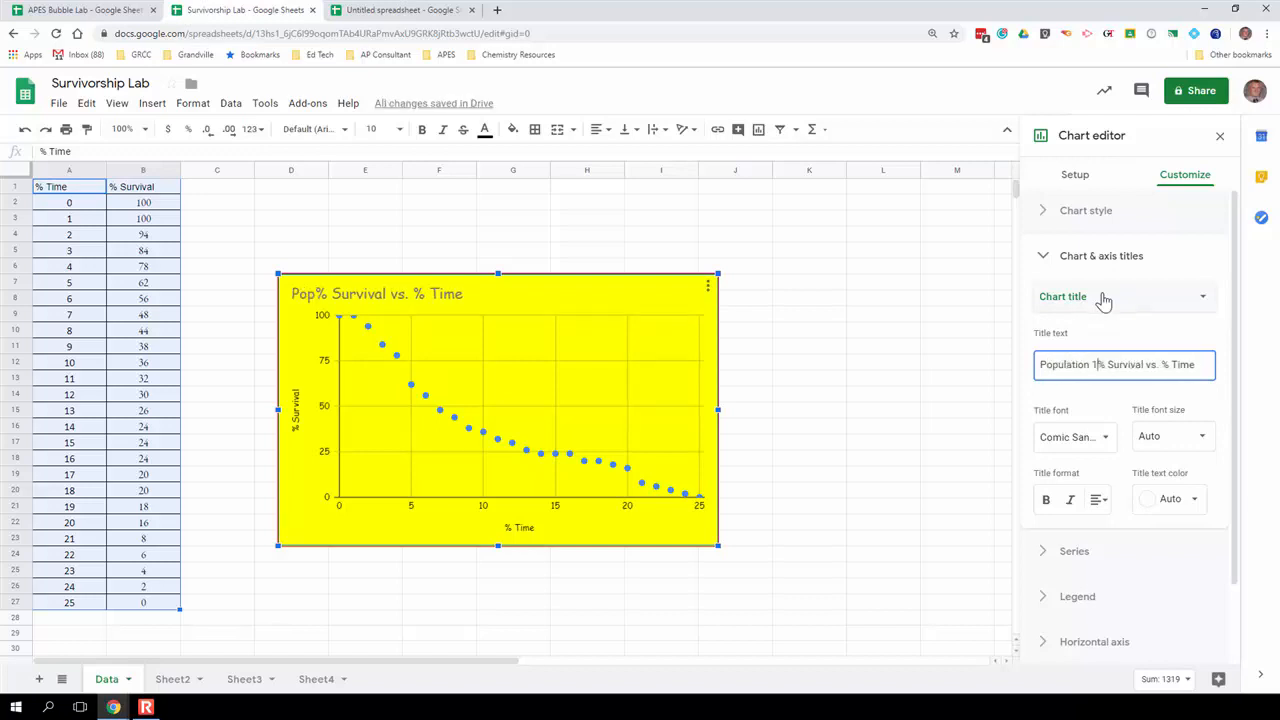
pyautogui.write('1 ')
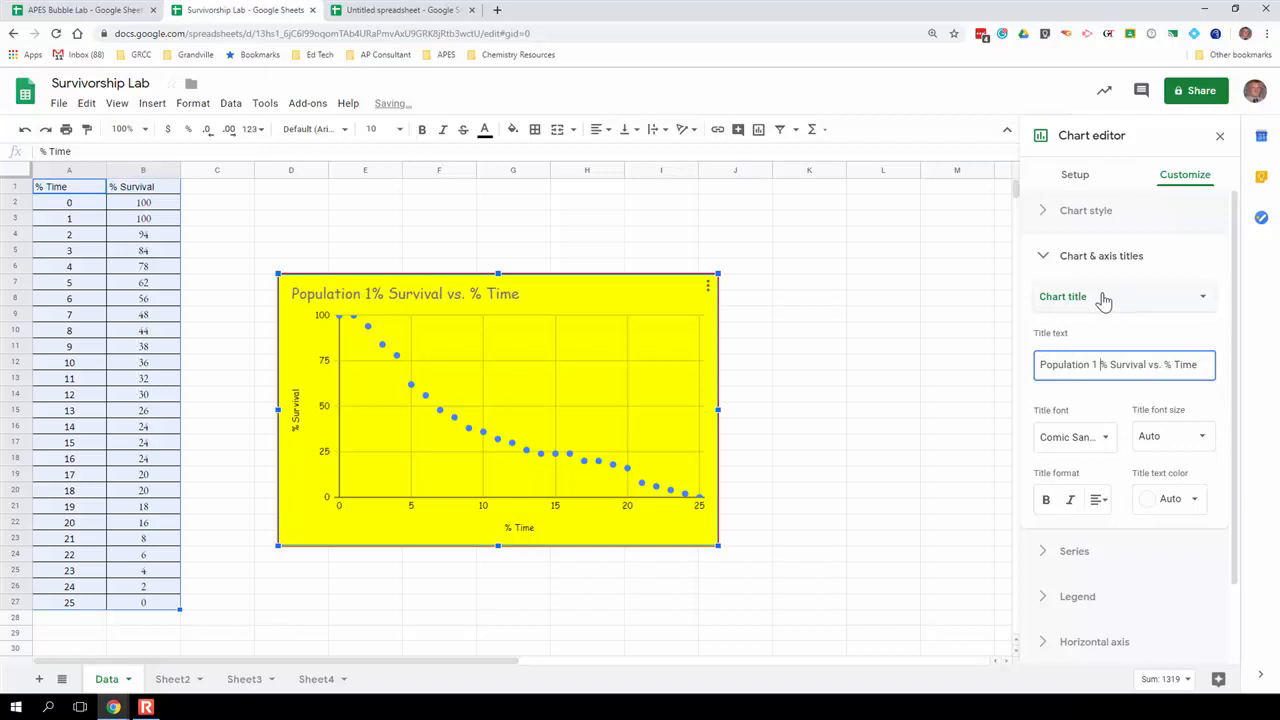
pyautogui.write('-')
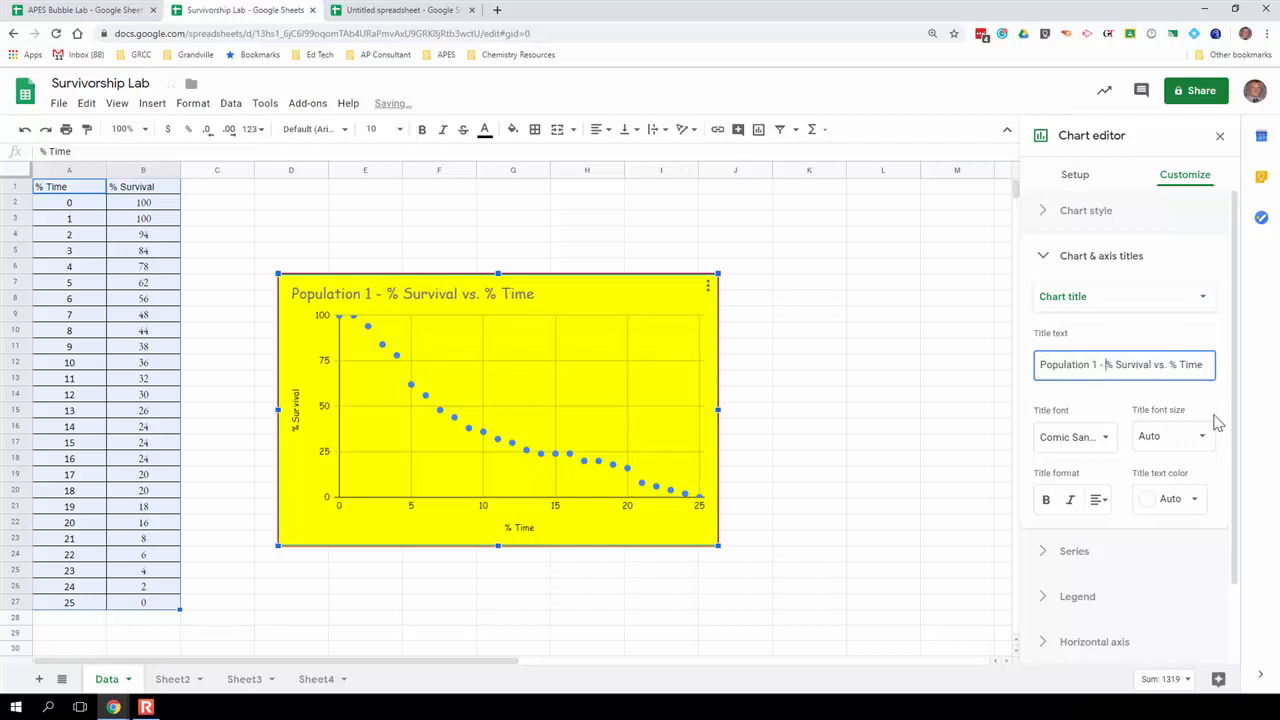
pyautogui.click(1043, 261)
pyautogui.click(1043, 261)
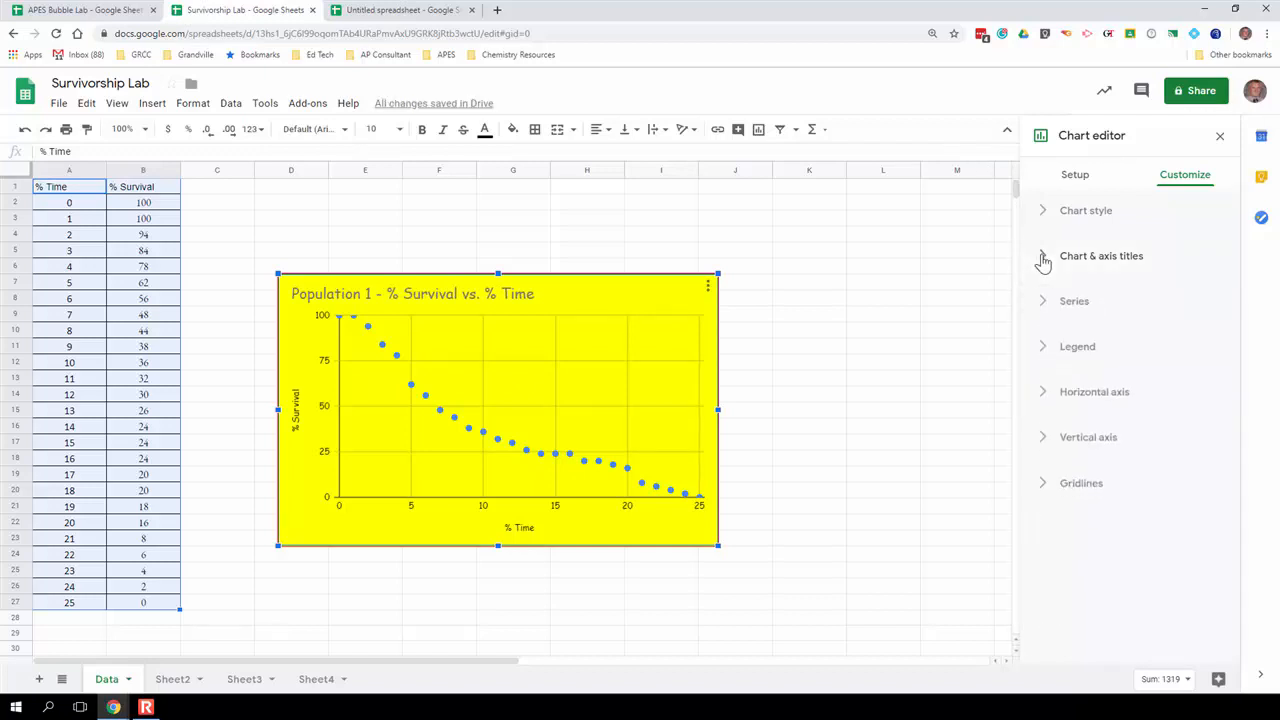
# Step: Add a linear trendline to the % Survival series of the scatter chart
pyautogui.click(1040, 309)
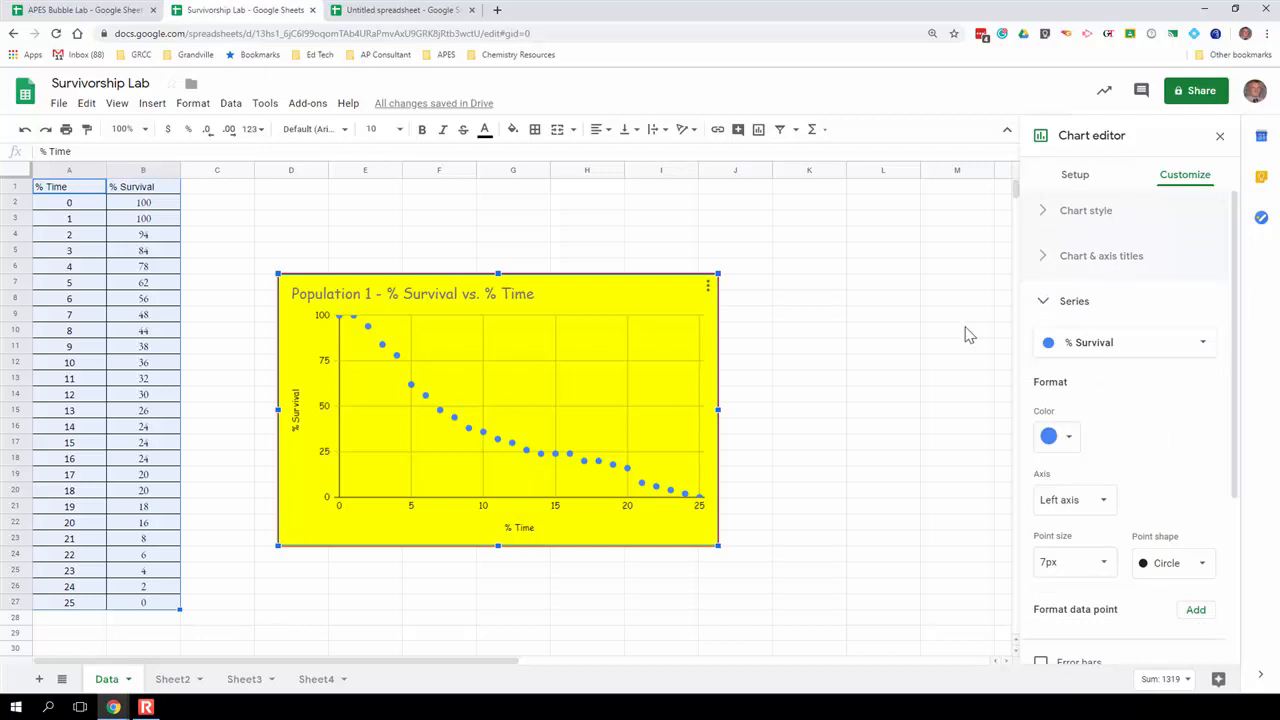
pyautogui.scroll(-1, 1003, 413)
pyautogui.scroll(1, 1003, 413)
pyautogui.scroll(-3, 1154, 443)
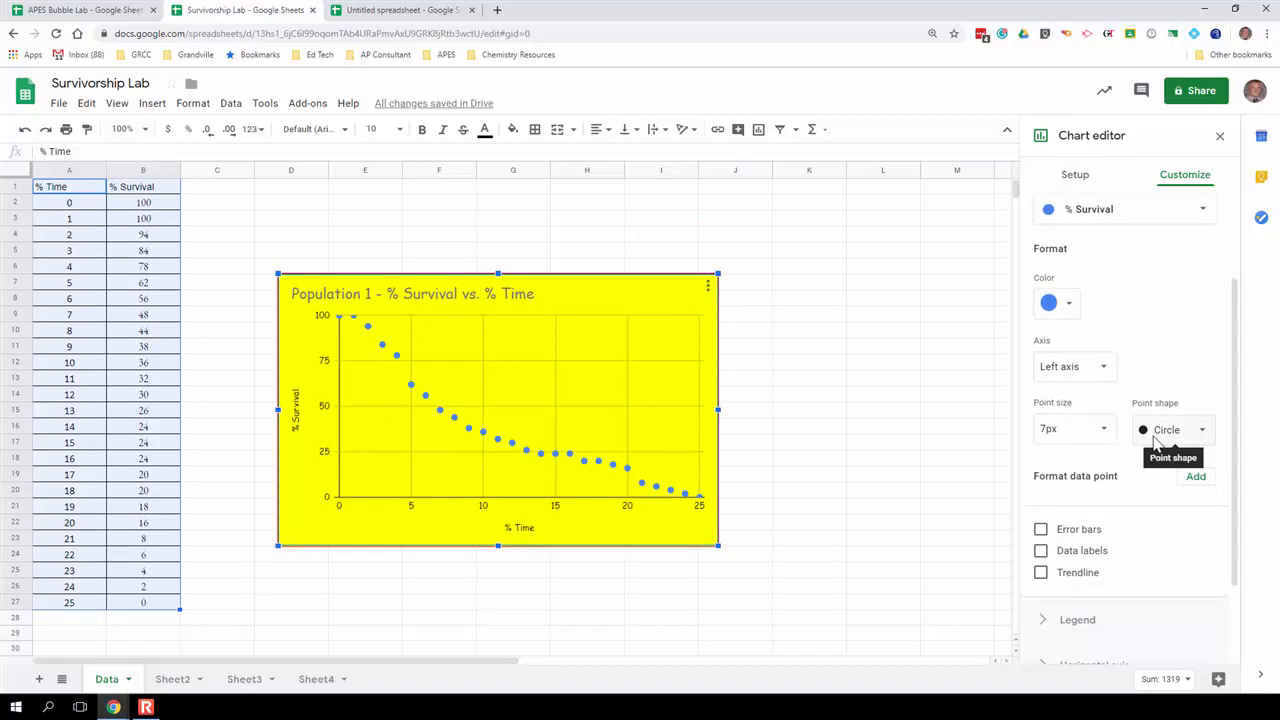
pyautogui.click(1041, 573)
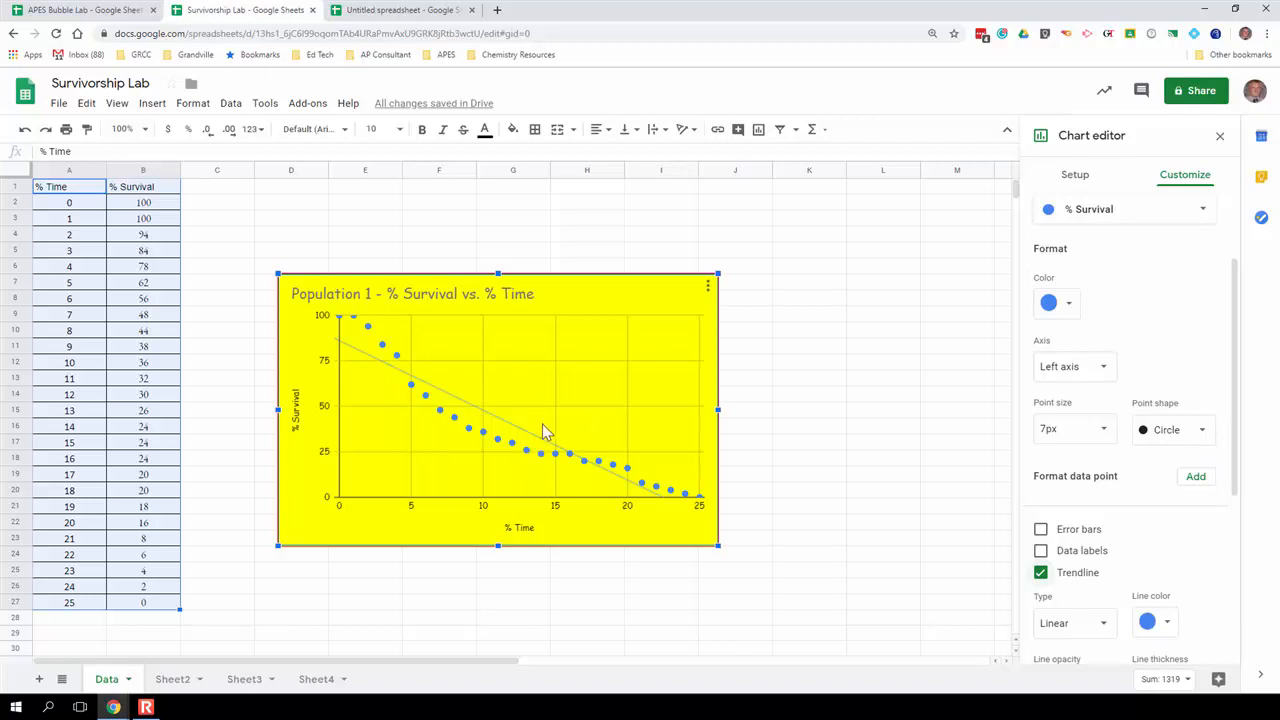
# Step: Turn on the R² display for the % Survival trendline and switch it off again
pyautogui.scroll(-1, 935, 500)
pyautogui.scroll(-3, 1158, 557)
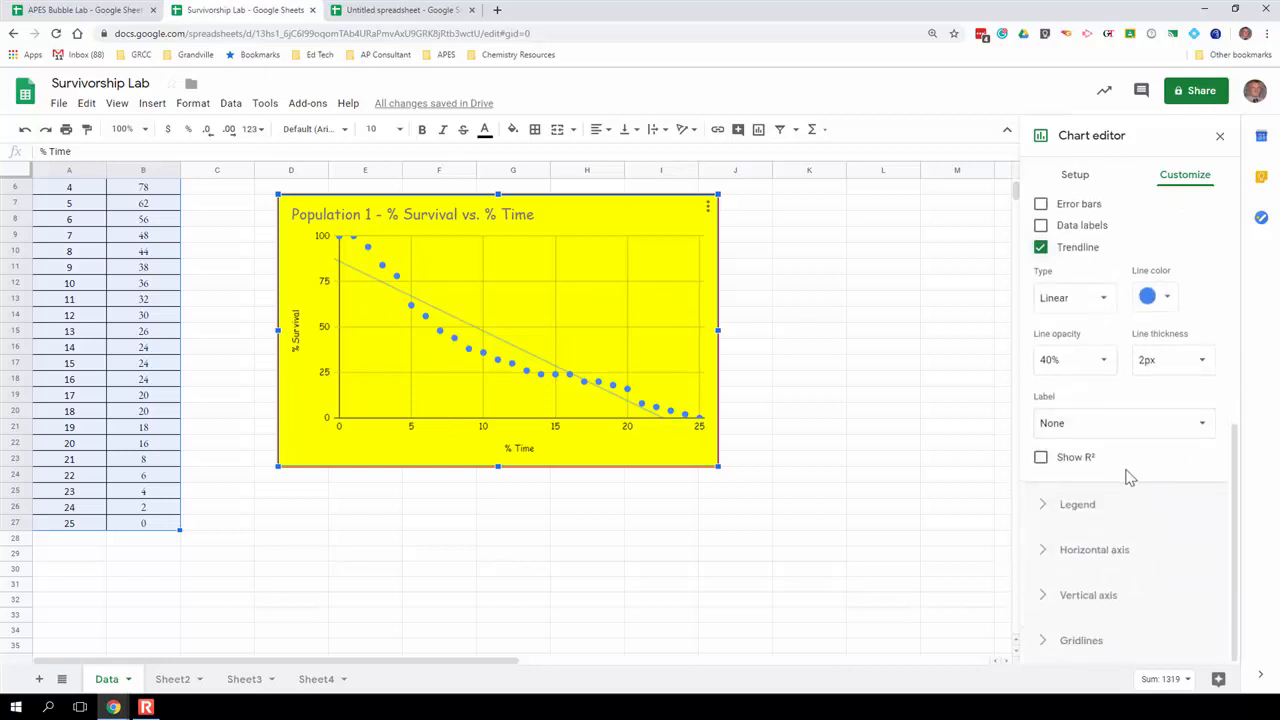
pyautogui.click(1041, 460)
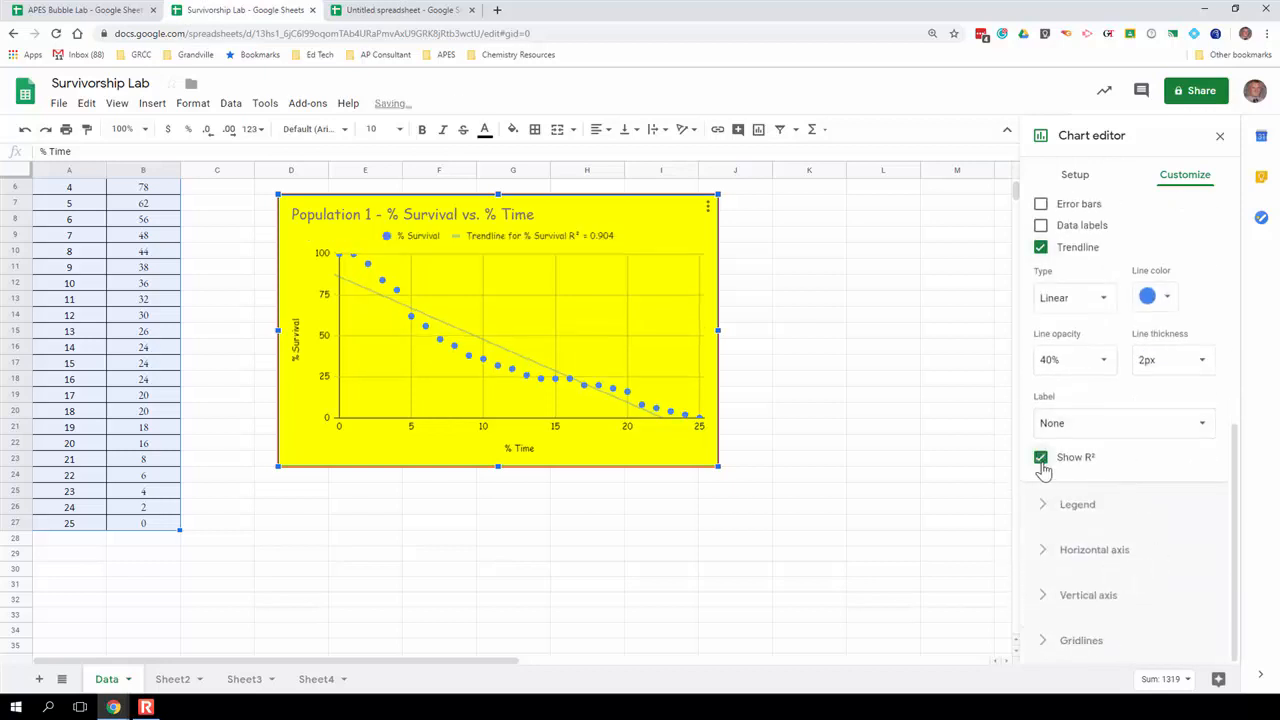
pyautogui.click(1041, 459)
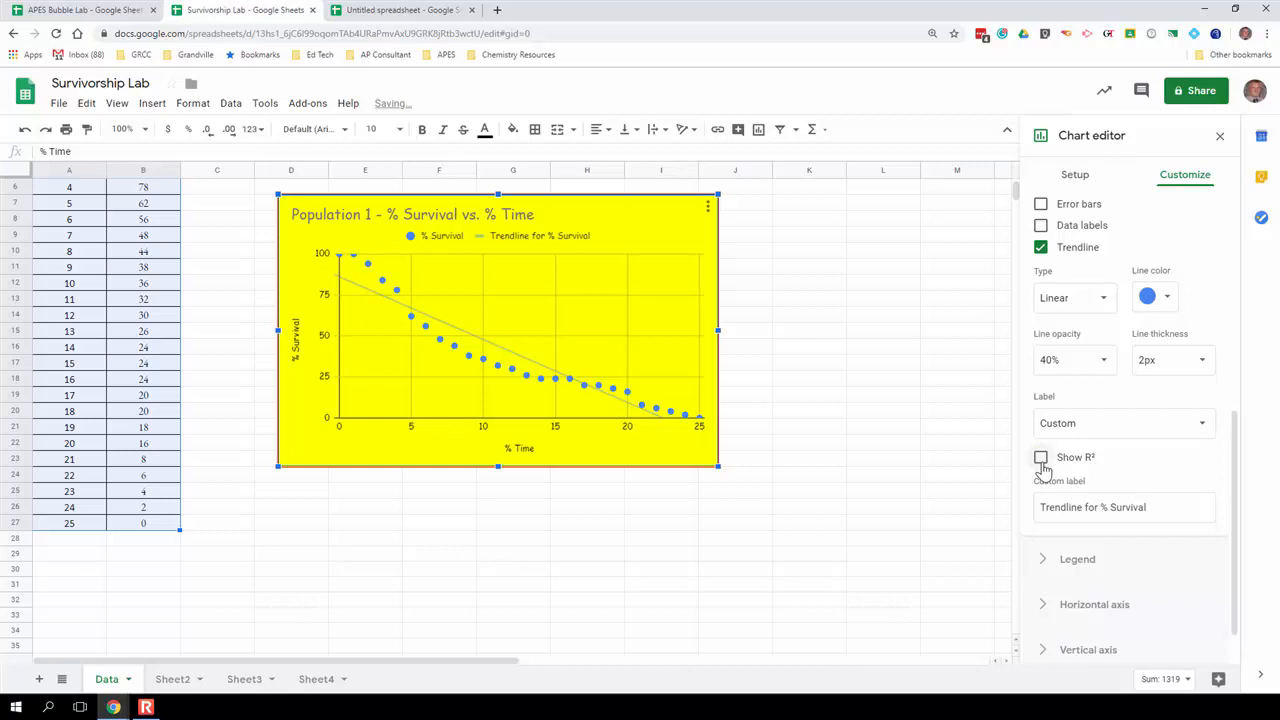
pyautogui.scroll(2, 782, 392)
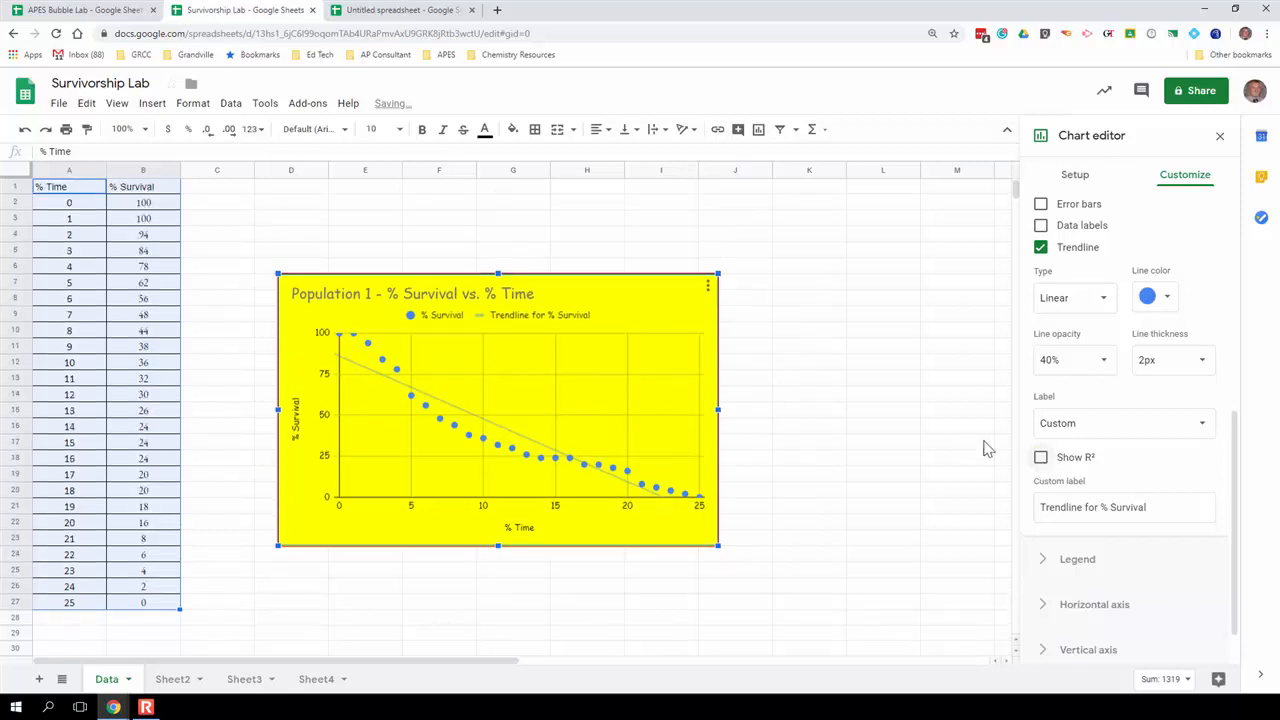
pyautogui.scroll(3, 1122, 365)
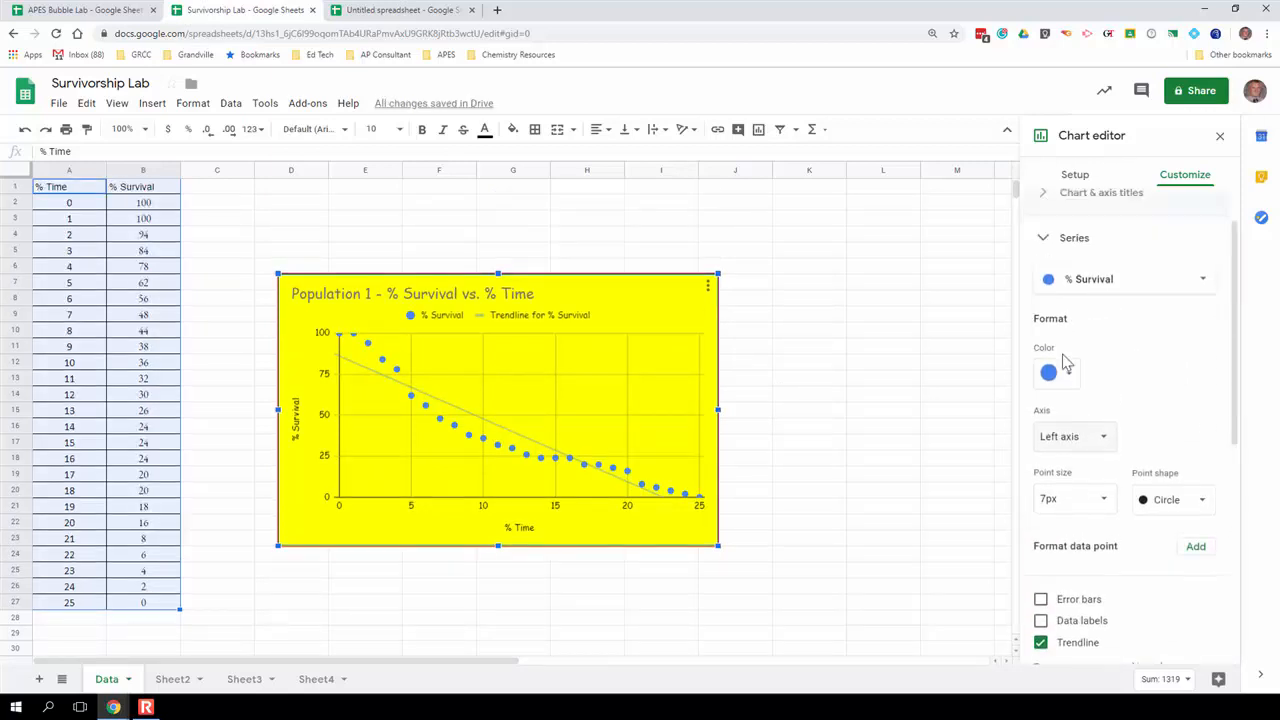
pyautogui.scroll(2, 1063, 360)
pyautogui.click(1046, 311)
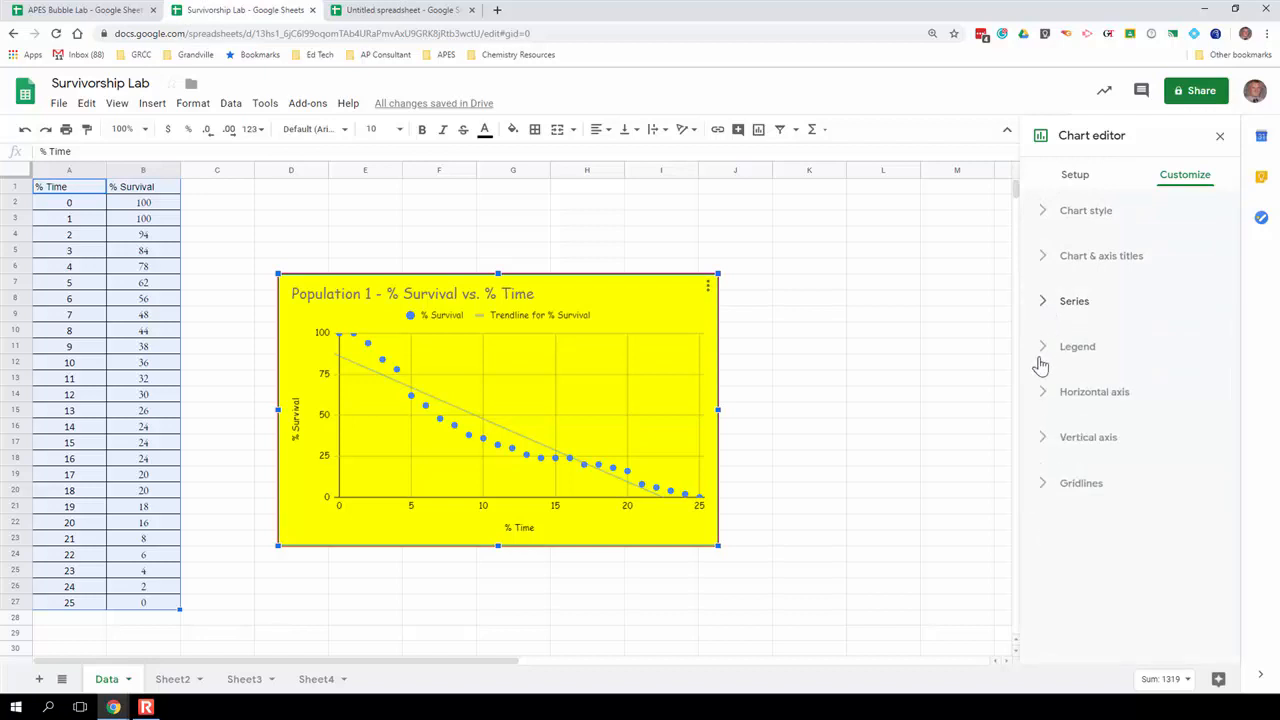
# Step: Apply a log scale to the chart's vertical axis
pyautogui.click(1043, 348)
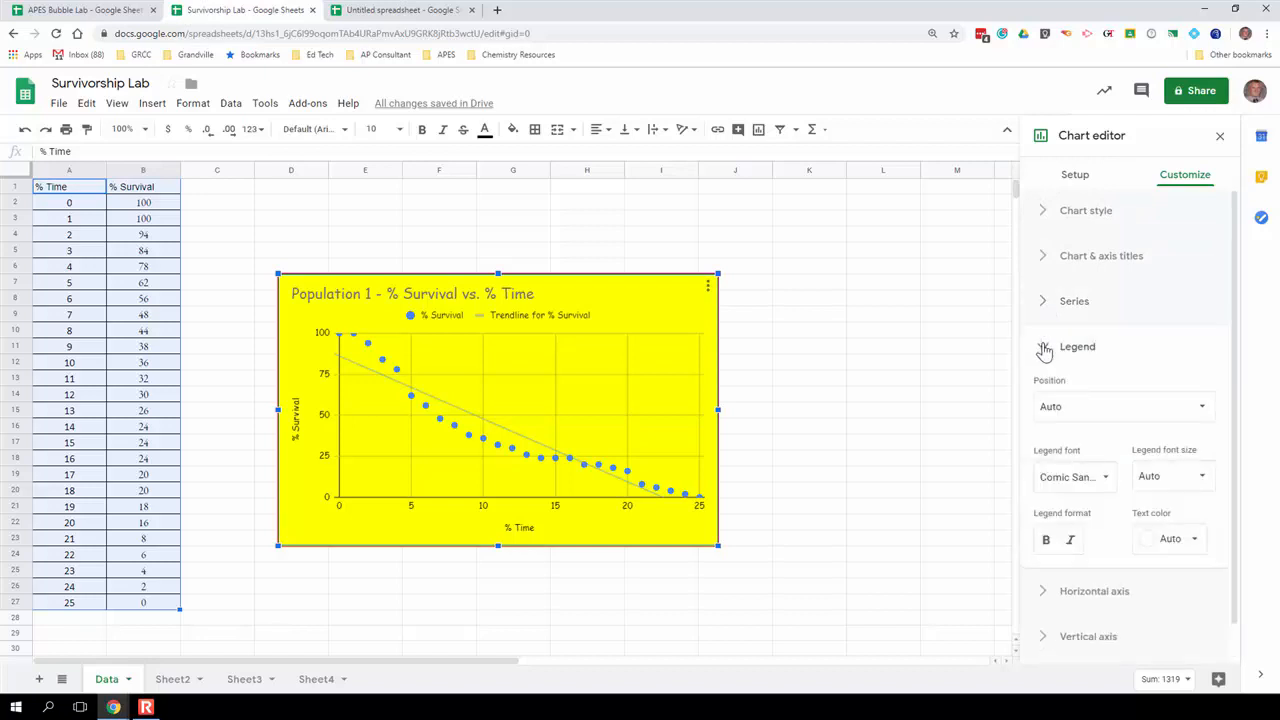
pyautogui.click(1043, 348)
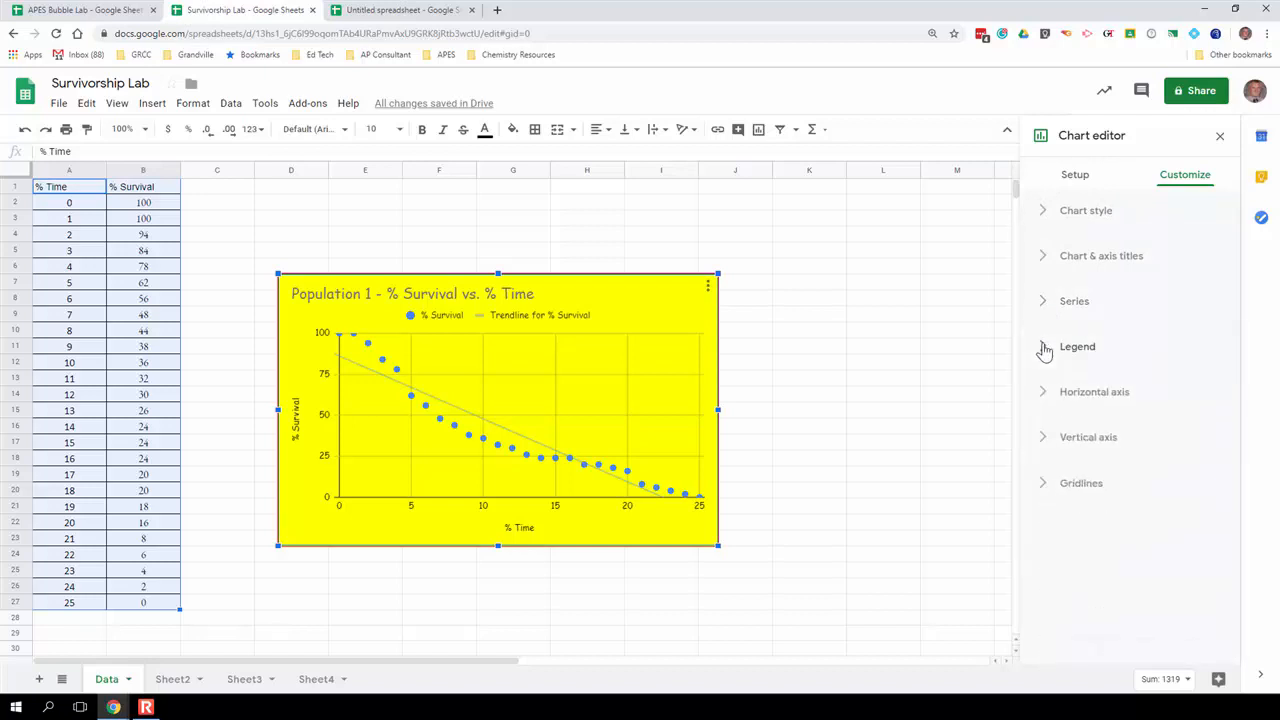
pyautogui.click(1044, 441)
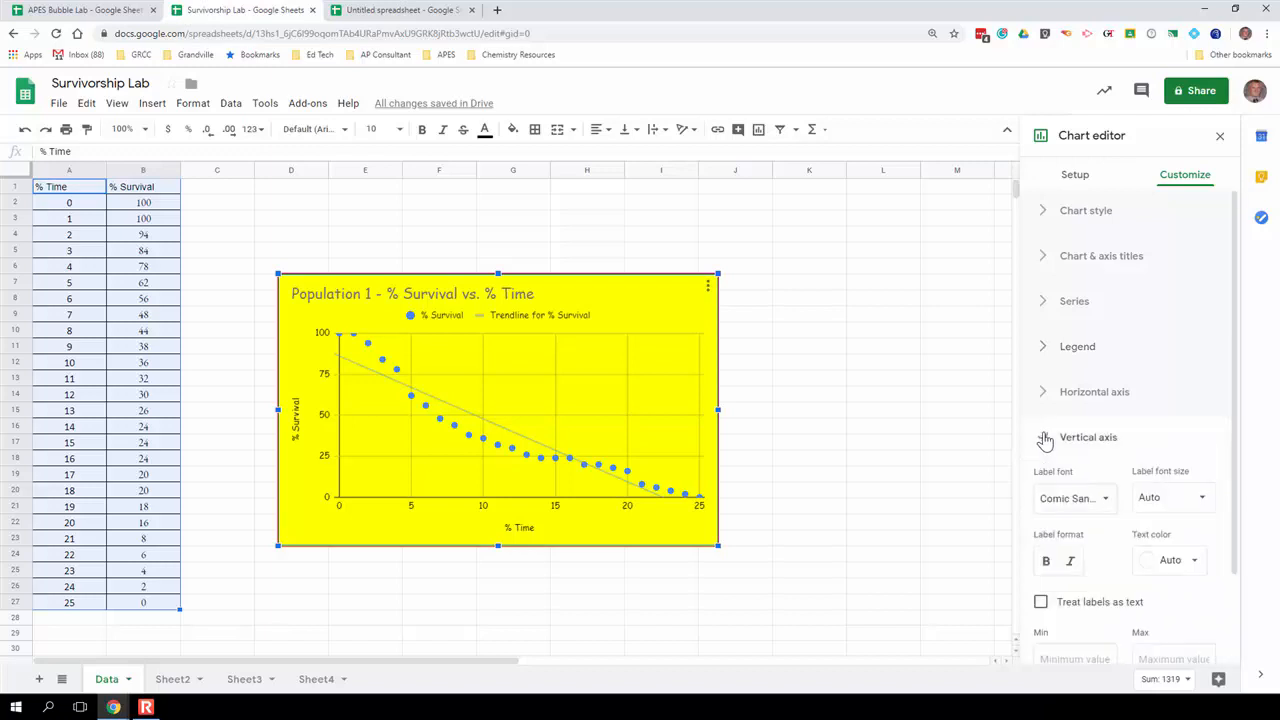
pyautogui.scroll(-2, 1045, 439)
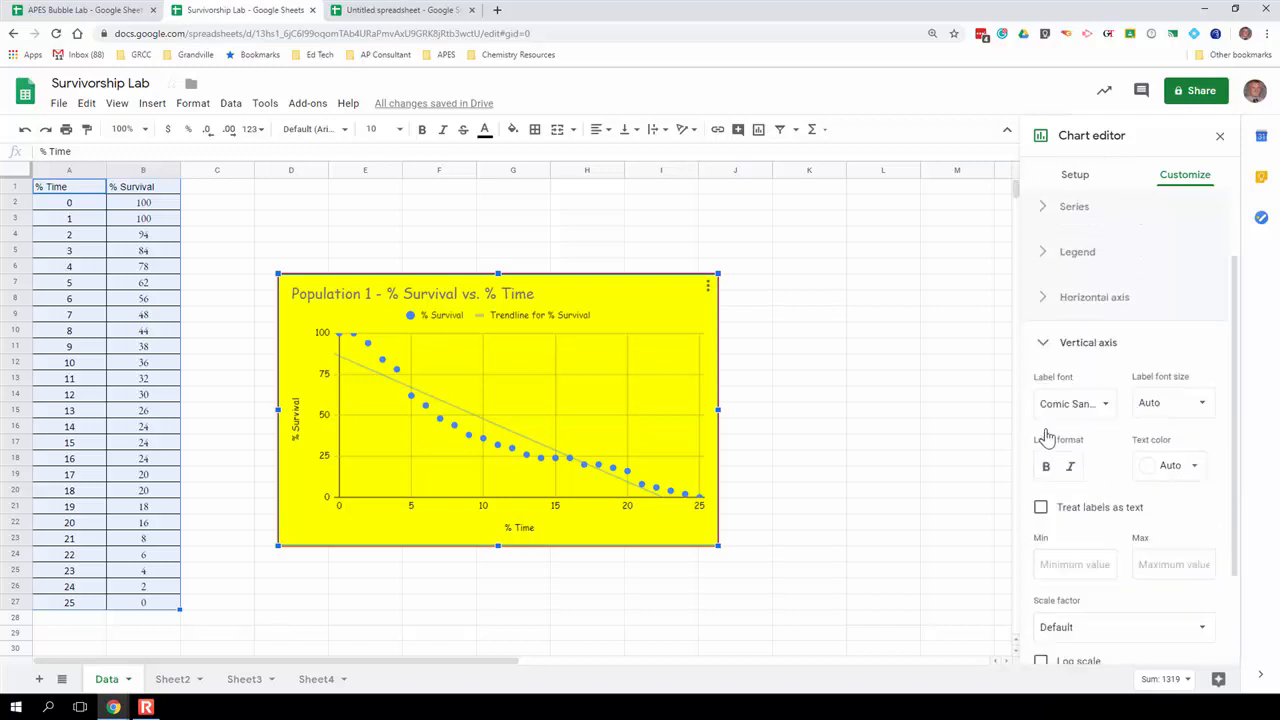
pyautogui.click(1040, 558)
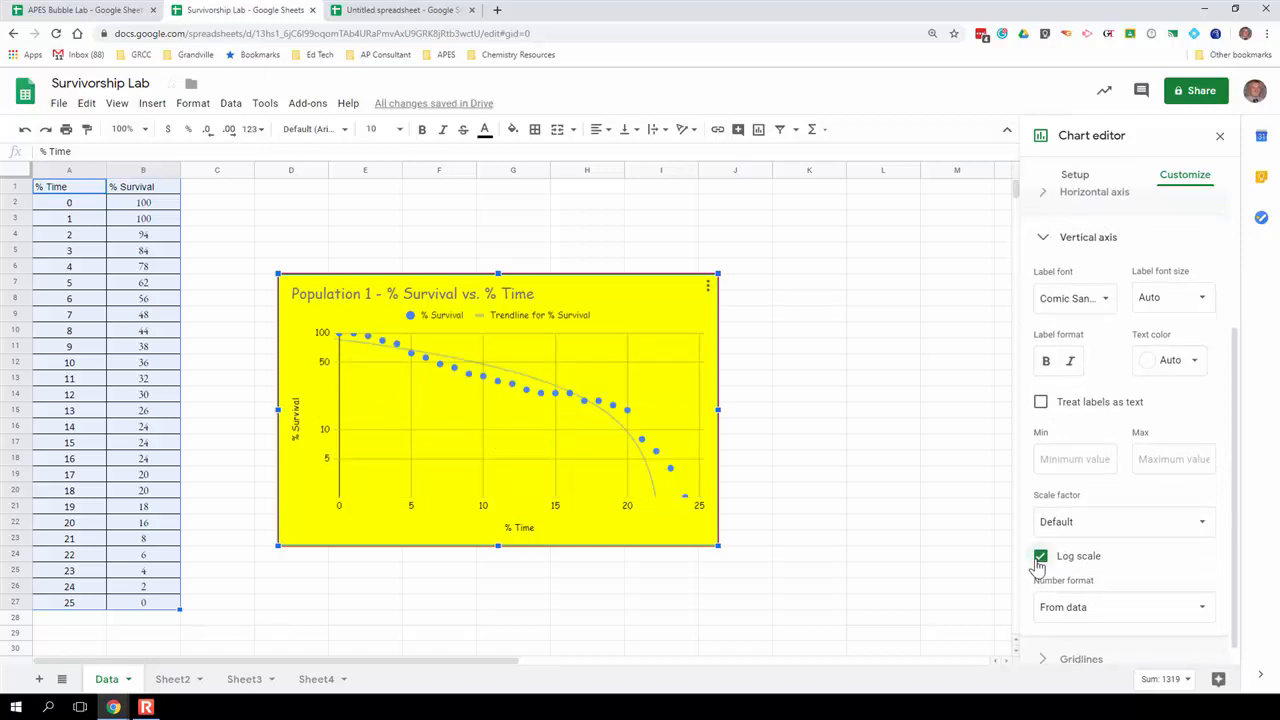
pyautogui.click(1043, 240)
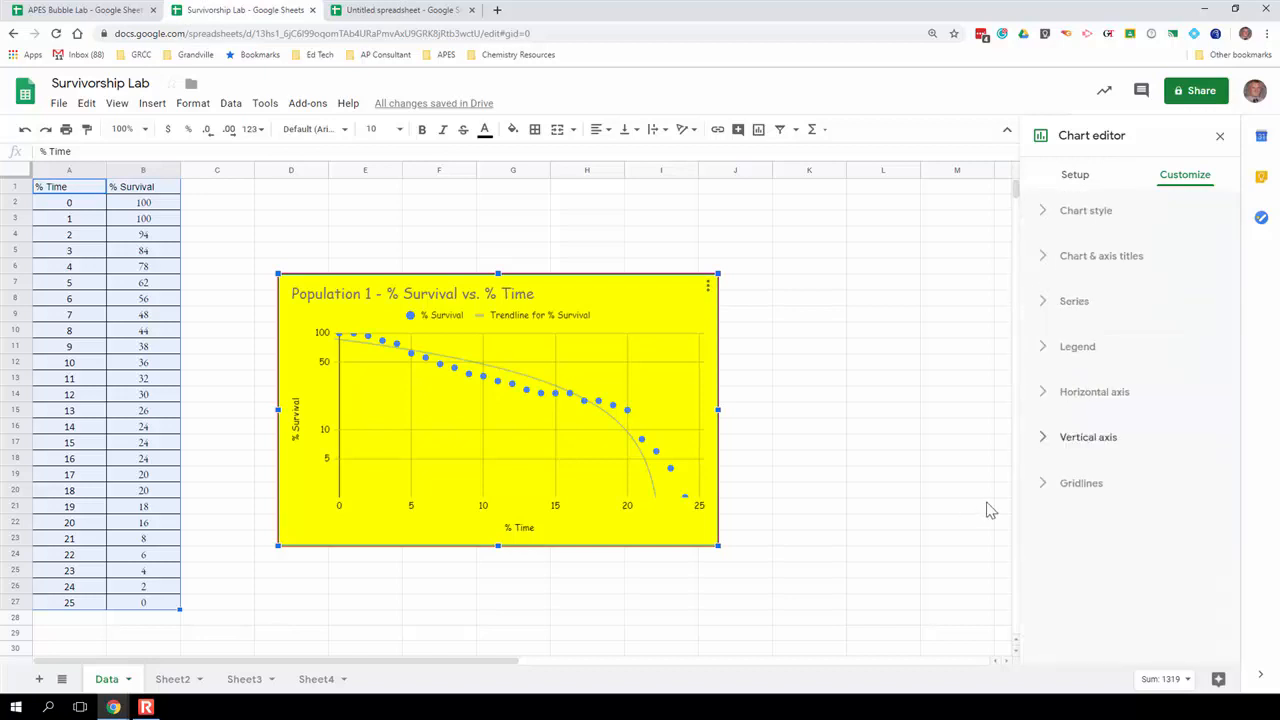
# Step: Try a major gridline count of 1 on the vertical axis and settle on 10
pyautogui.click(1043, 486)
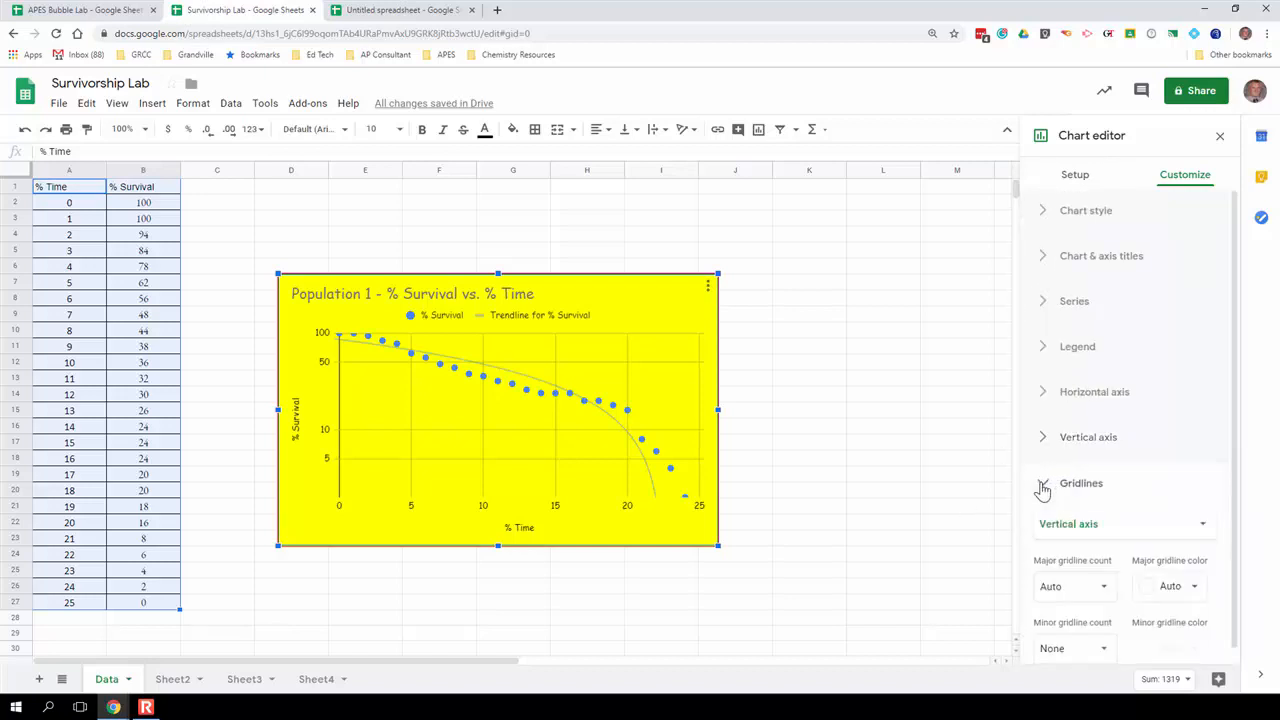
pyautogui.scroll(-2, 934, 492)
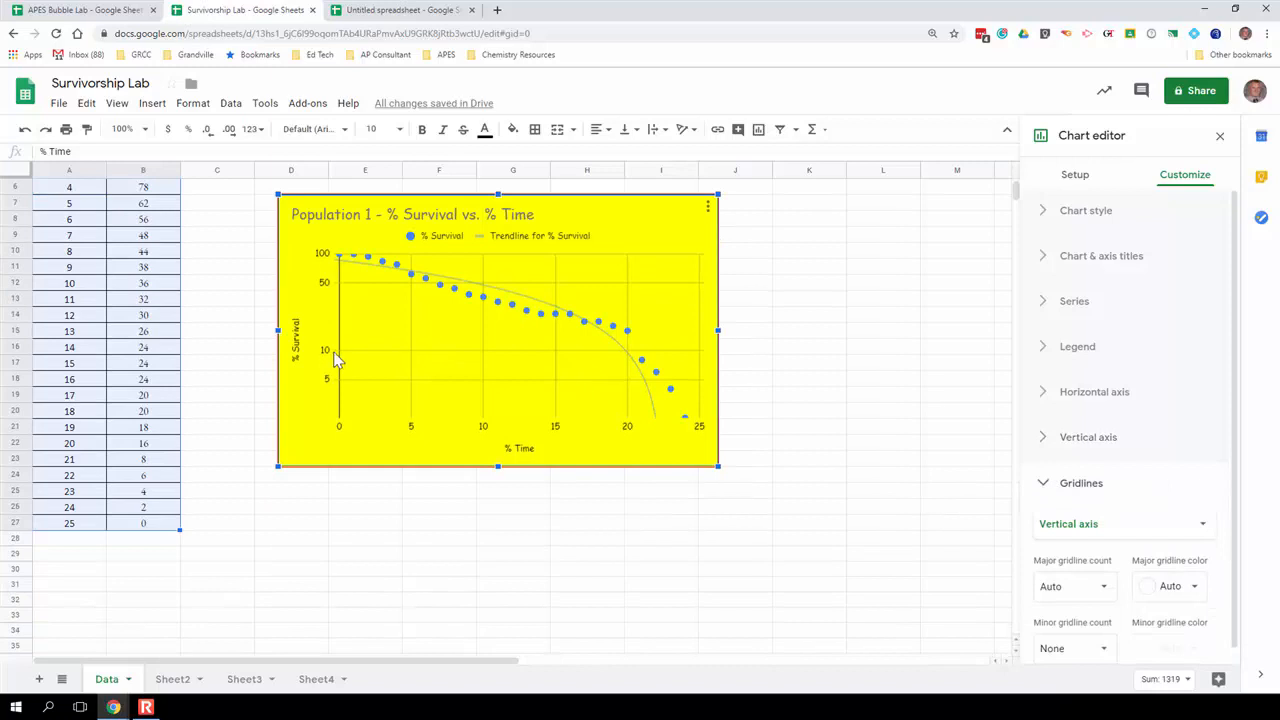
pyautogui.scroll(-1, 1070, 590)
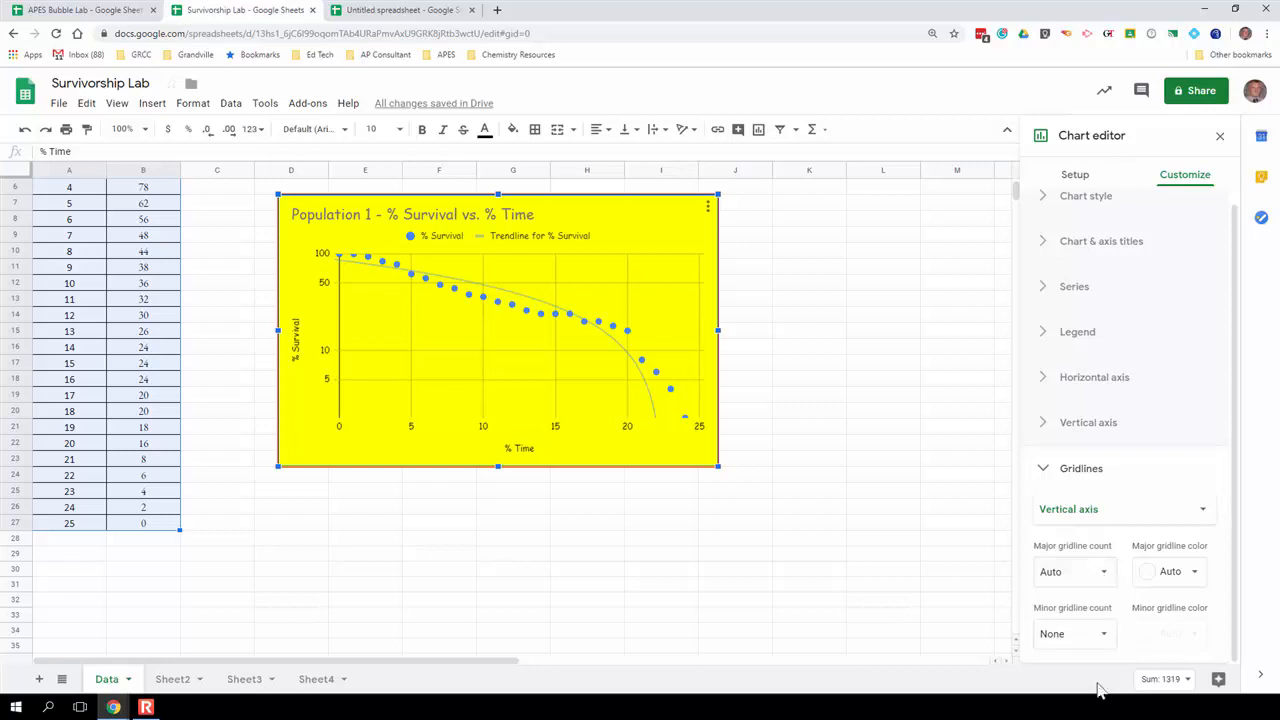
pyautogui.click(1106, 574)
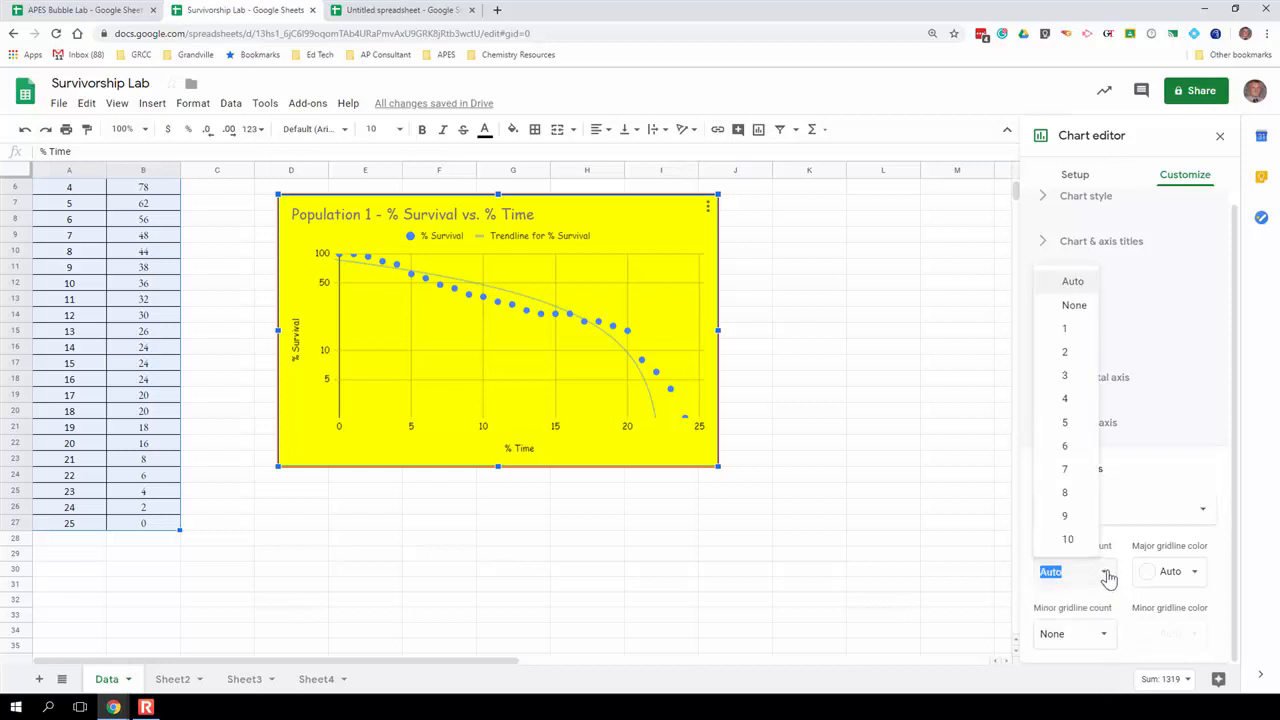
pyautogui.click(1069, 328)
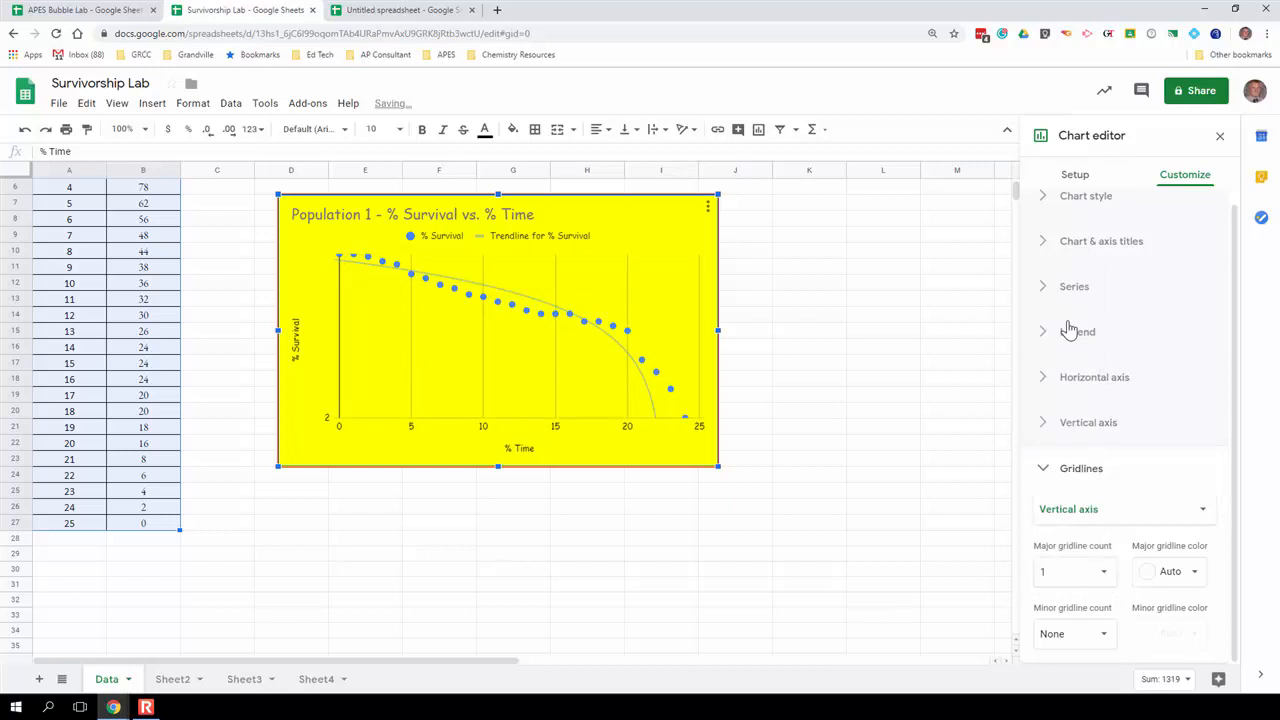
pyautogui.click(1101, 576)
pyautogui.click(1087, 550)
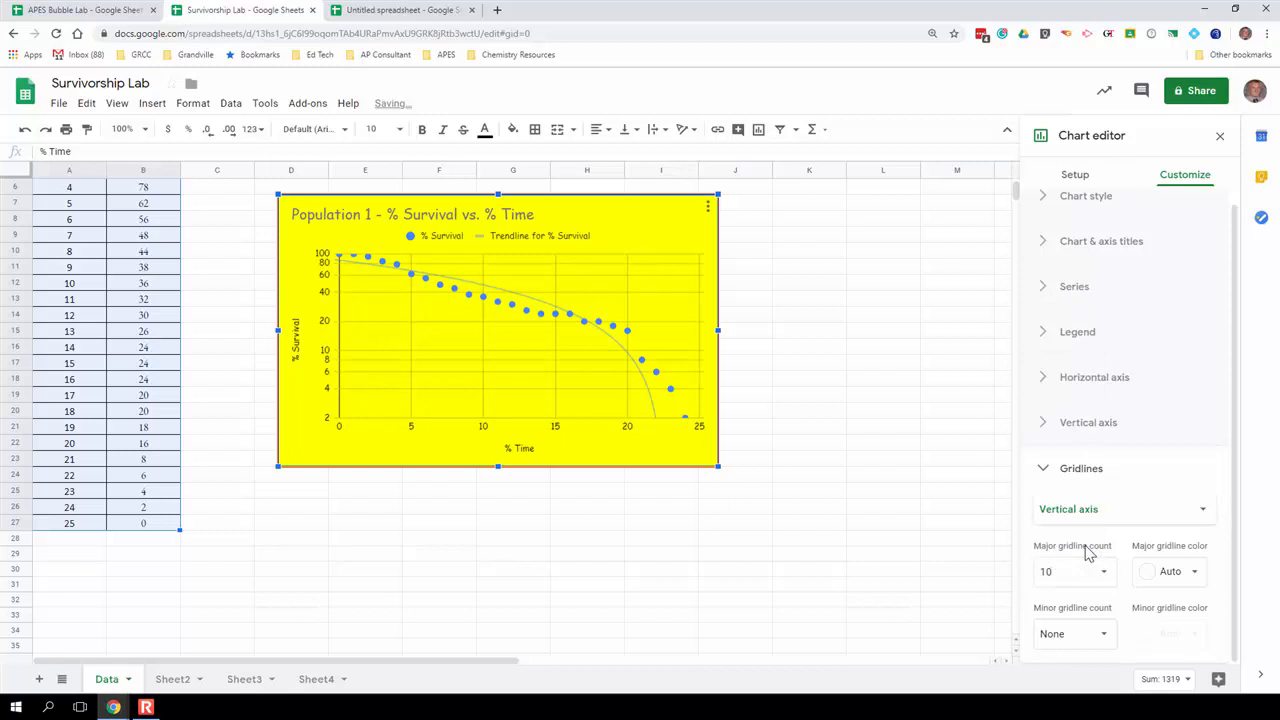
# Step: Try a minor gridline count of 5 on the vertical axis and settle on 10
pyautogui.click(1104, 640)
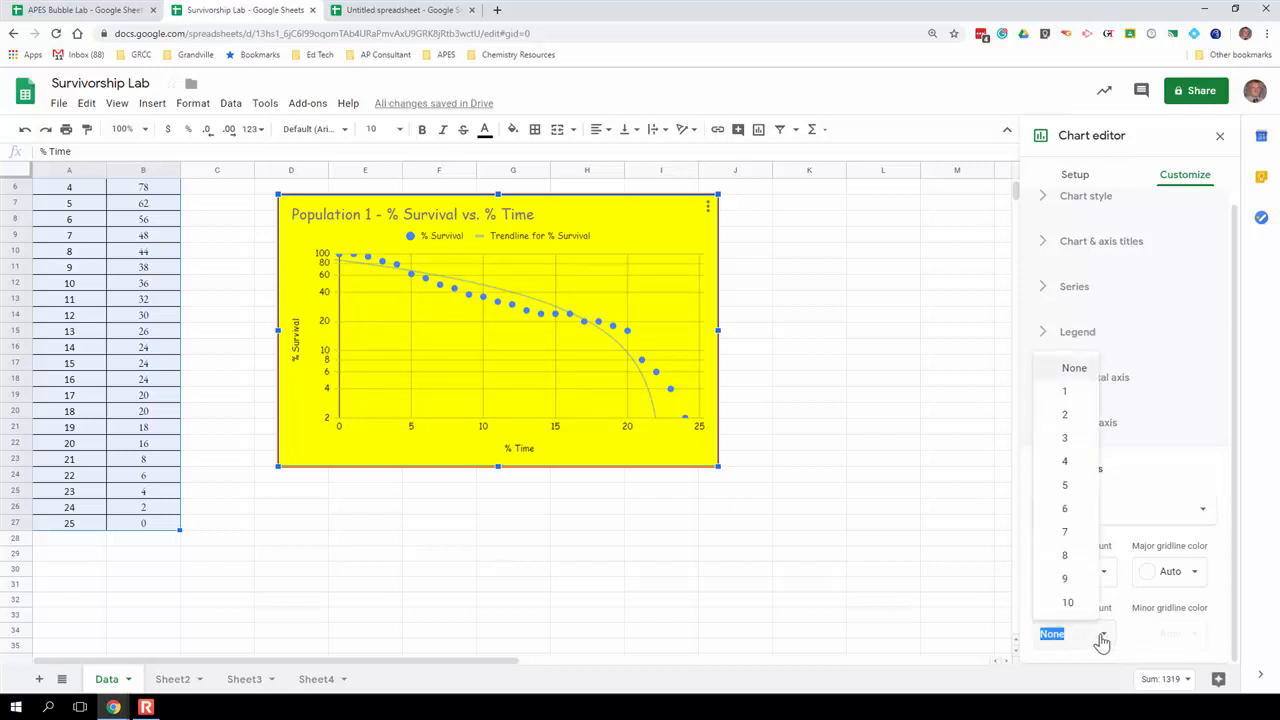
pyautogui.click(1087, 488)
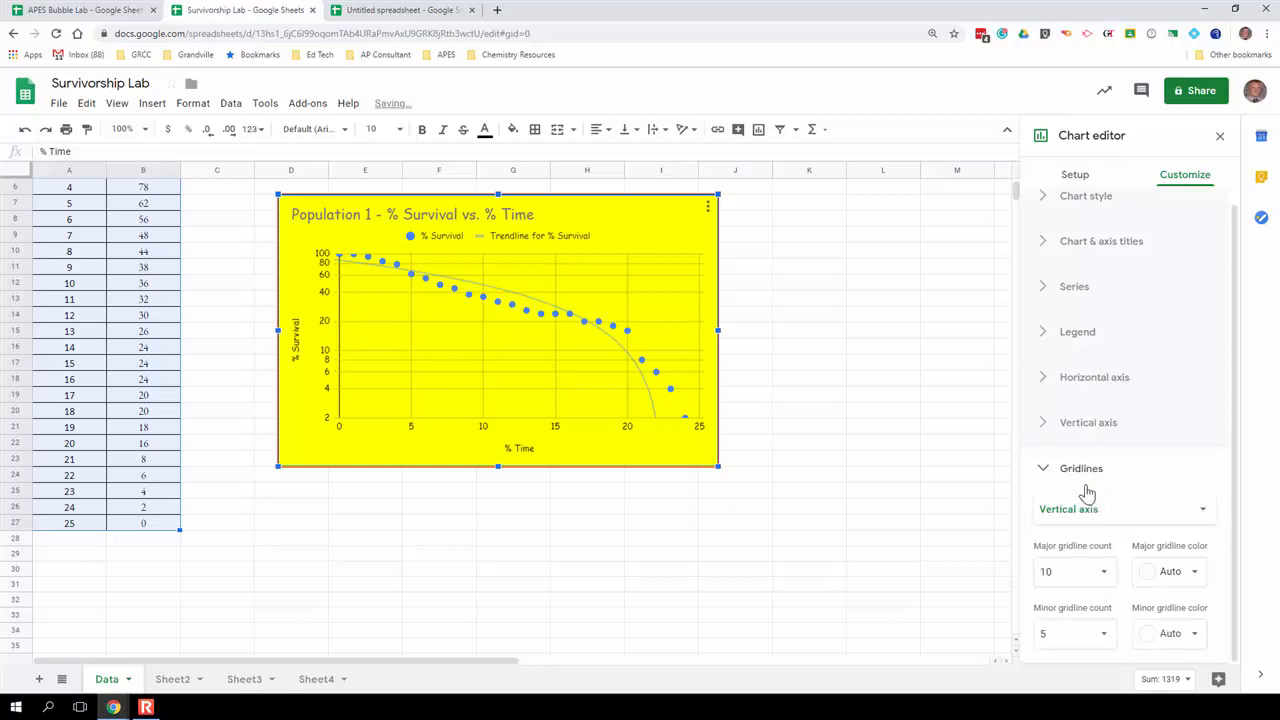
pyautogui.click(1097, 634)
pyautogui.click(1084, 606)
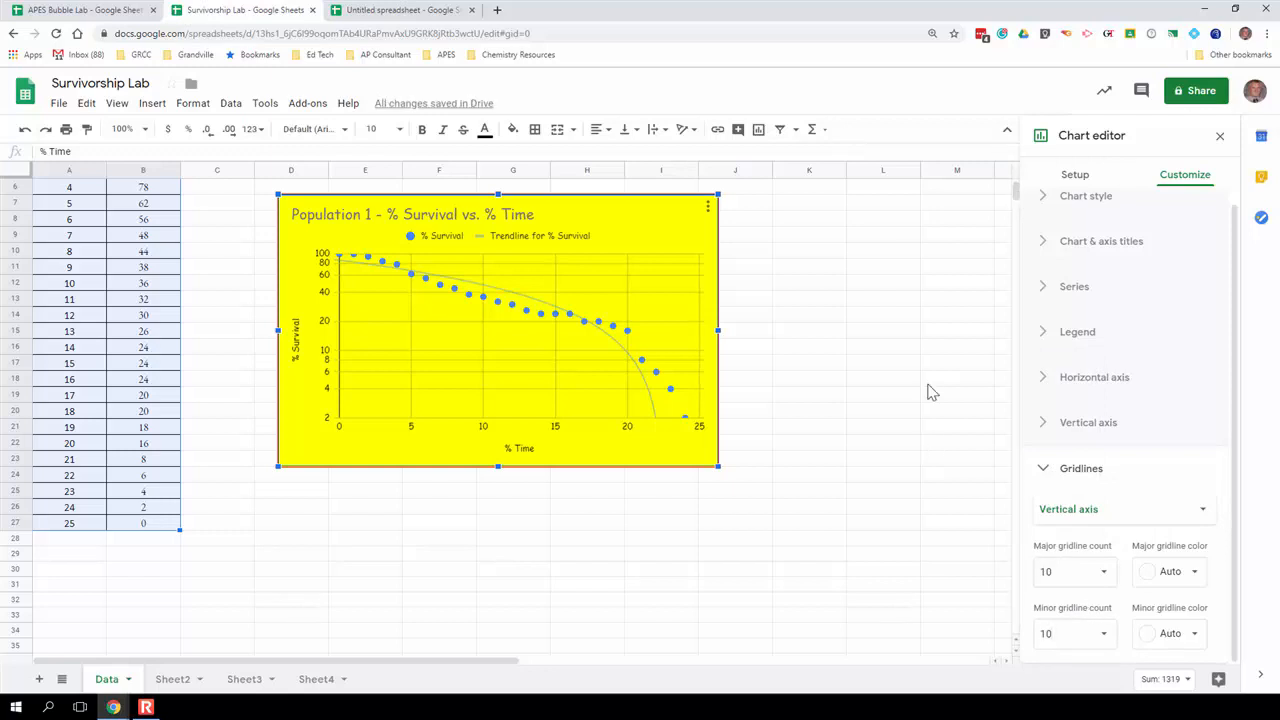
pyautogui.scroll(1, 932, 392)
pyautogui.scroll(-3, 932, 392)
pyautogui.scroll(1, 932, 392)
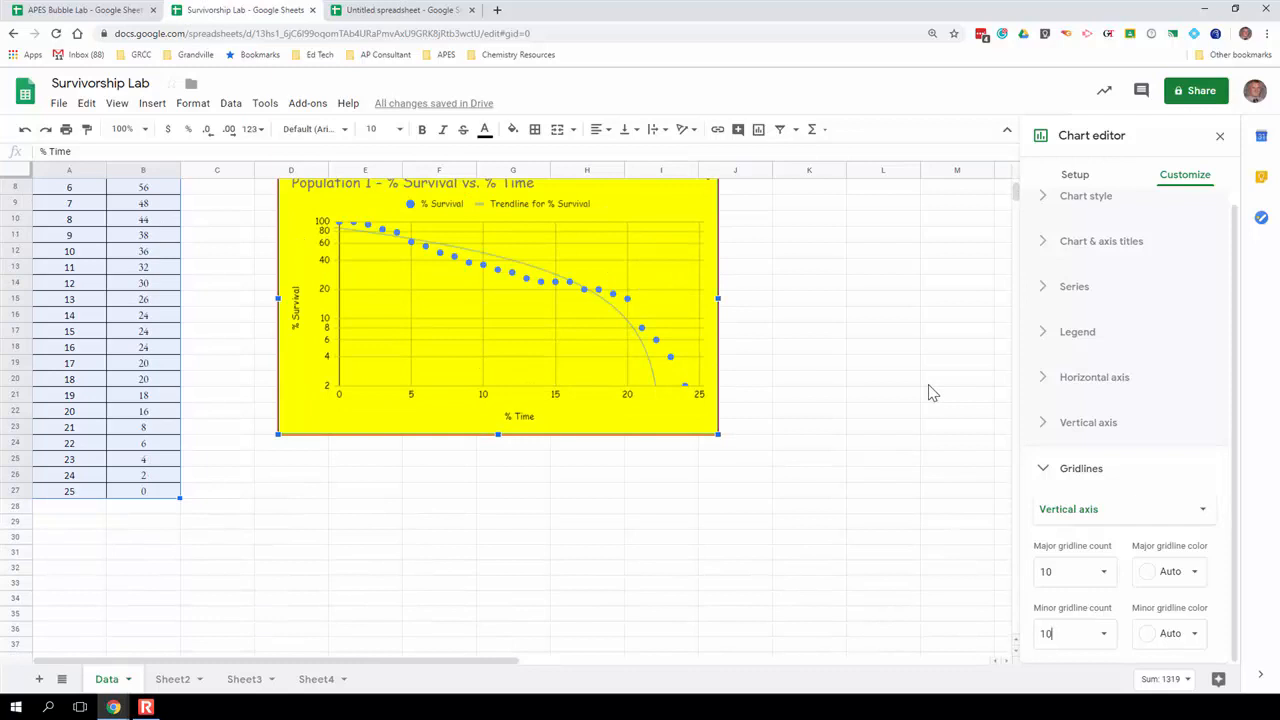
pyautogui.click(1045, 470)
pyautogui.scroll(2, 850, 400)
pyautogui.scroll(1, 866, 388)
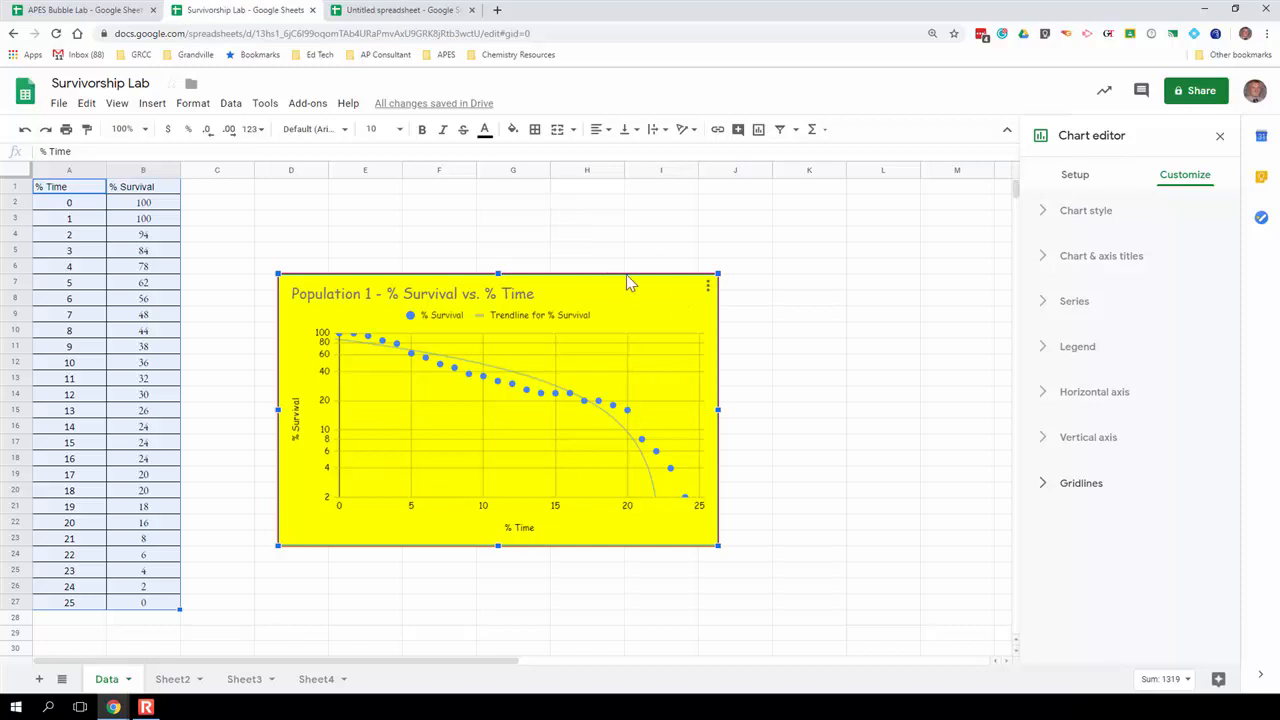
# Step: Copy the finished Population 1 scatter chart to the clipboard
pyautogui.click(707, 290)
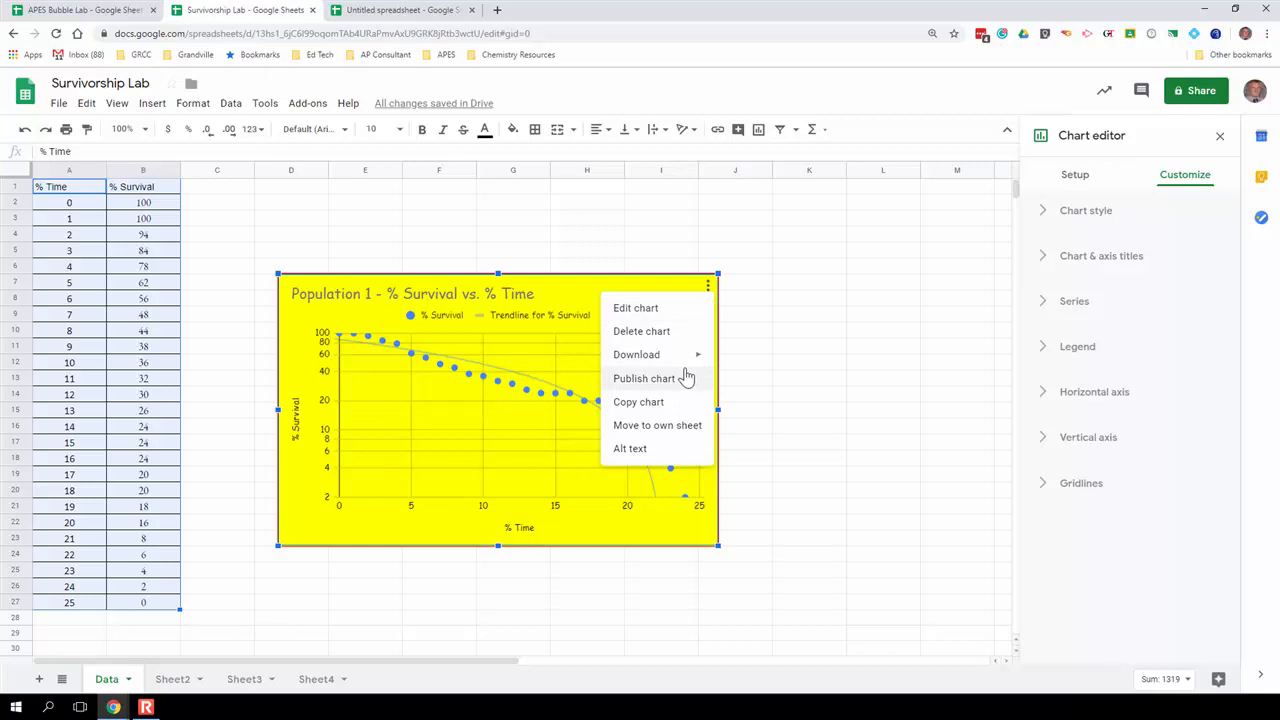
pyautogui.moveTo(688, 355)
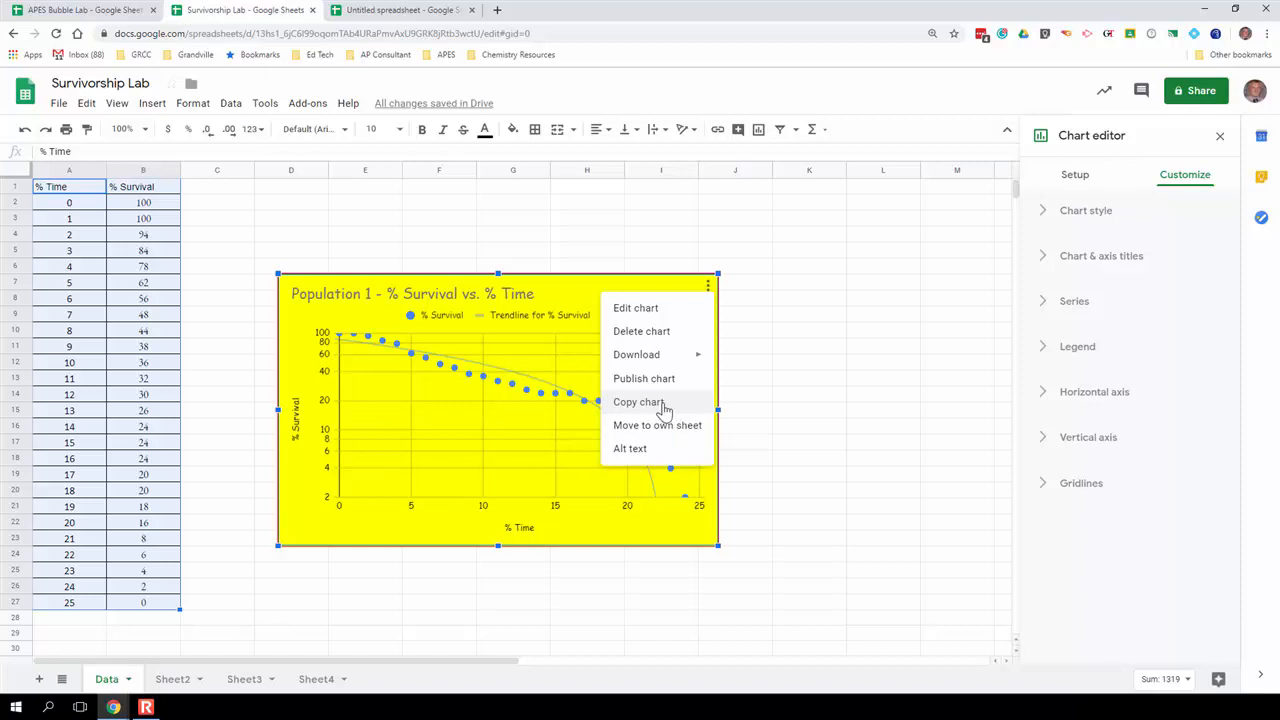
pyautogui.click(664, 406)
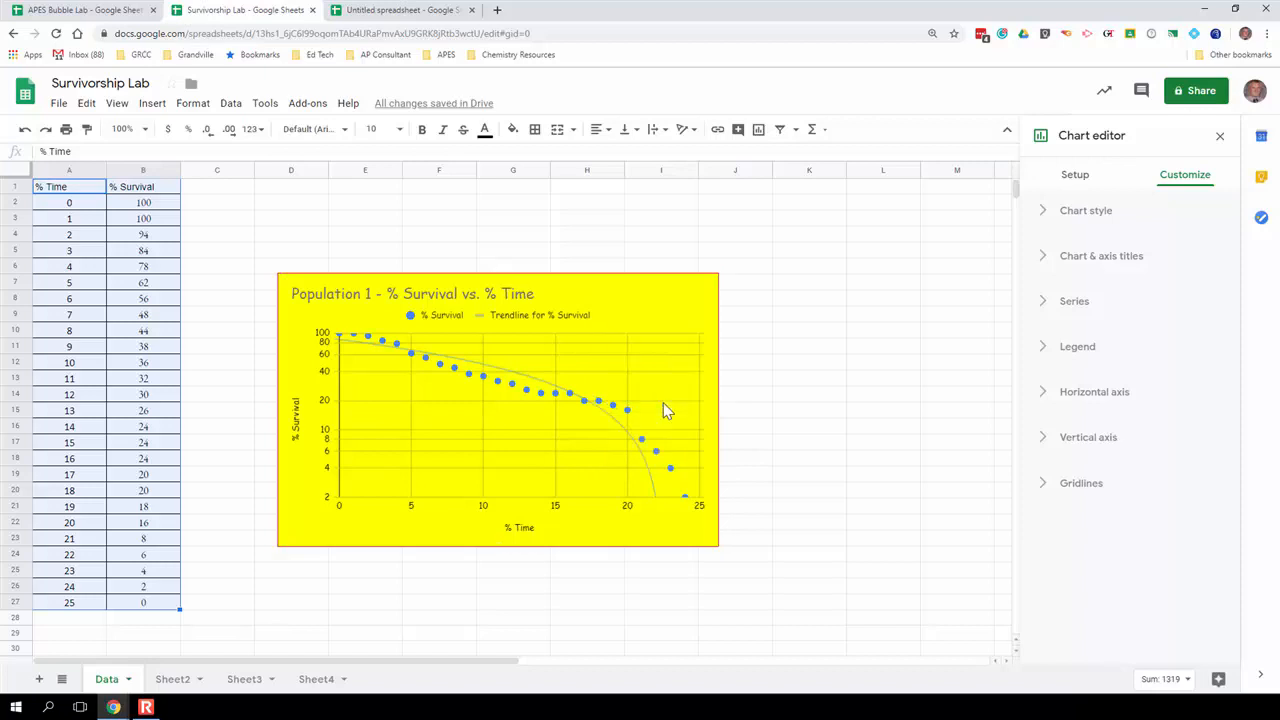